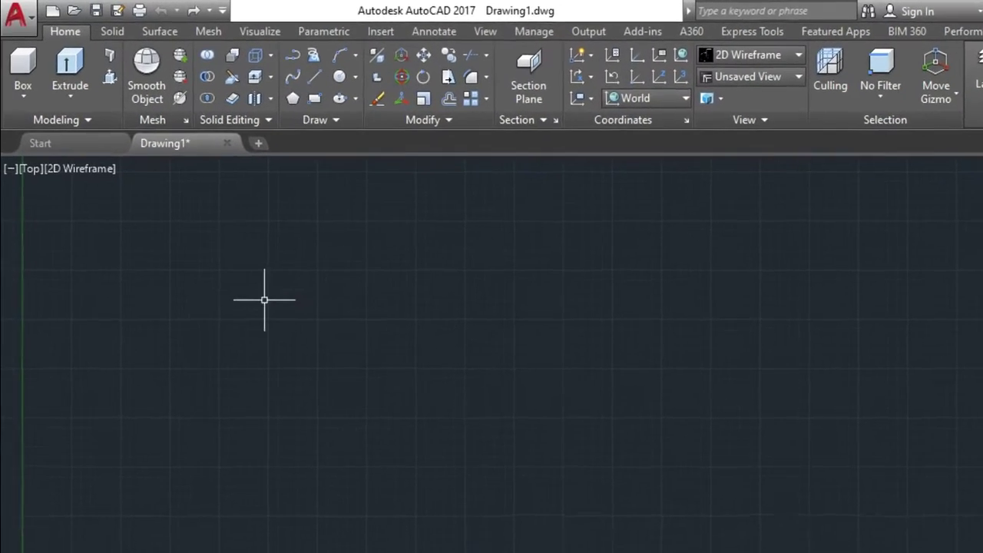
# Switch the viewport to SE Isometric and start a helix with its base centre at 5,5.
pyautogui.click(30, 170)
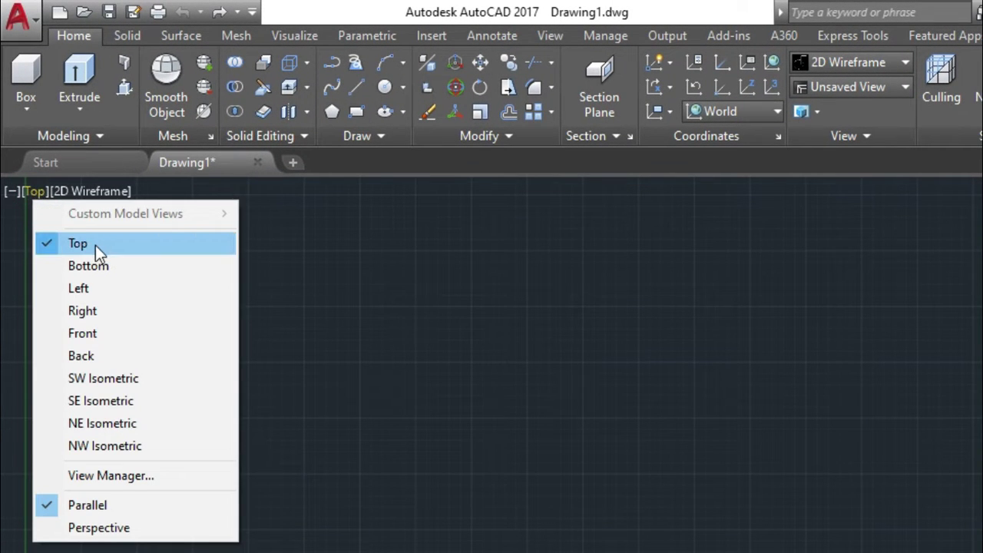
pyautogui.click(110, 404)
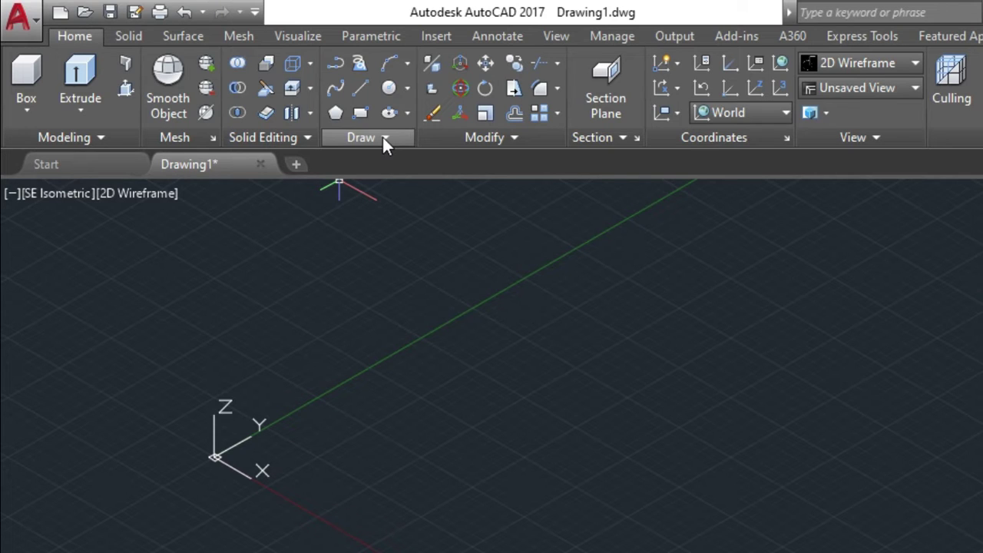
pyautogui.click(382, 137)
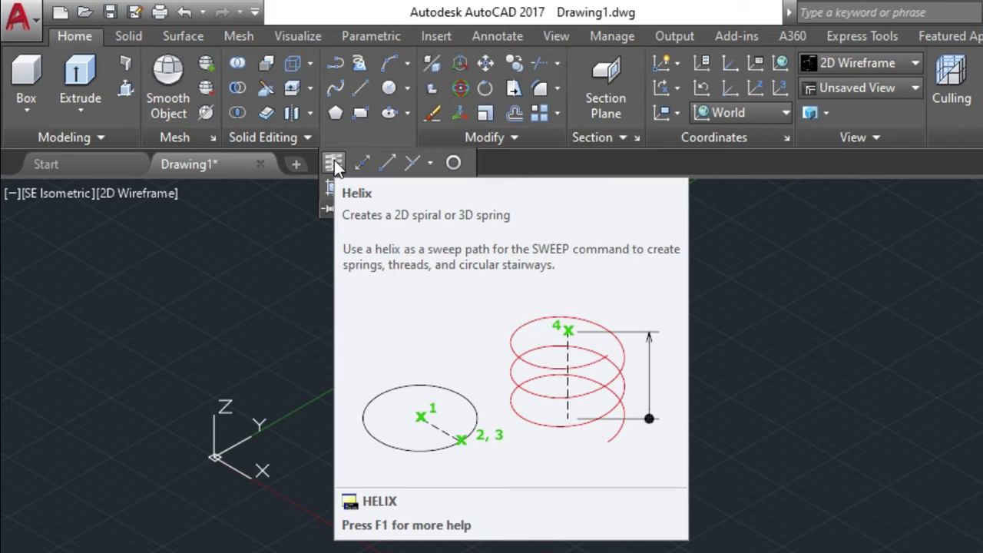
pyautogui.click(334, 165)
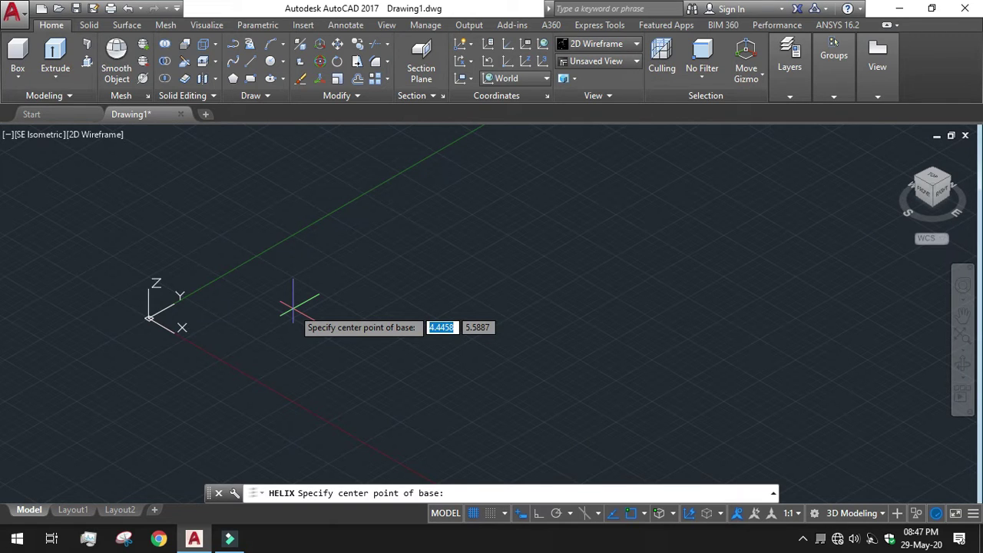
pyautogui.write('5')
pyautogui.press('Tab')
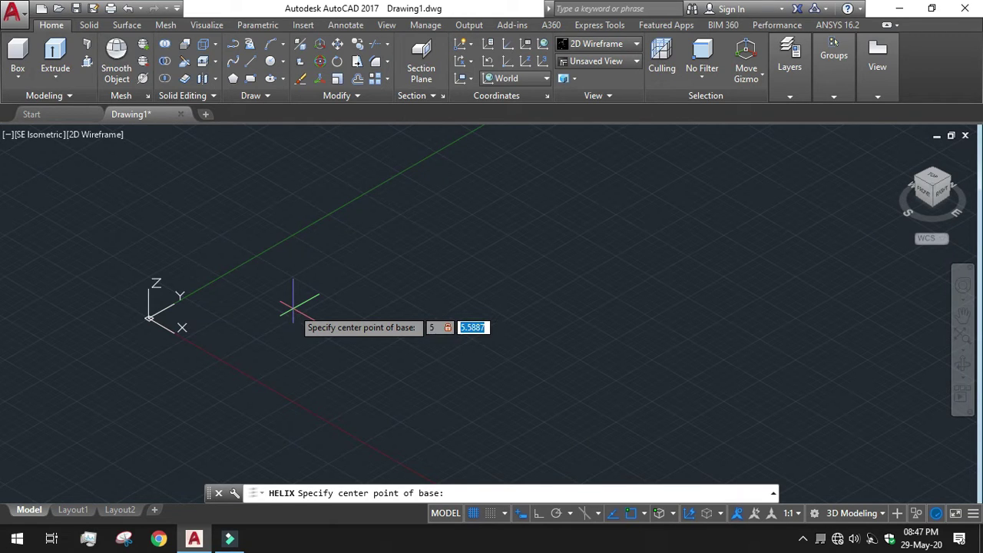
pyautogui.write('5')
pyautogui.press('Return')
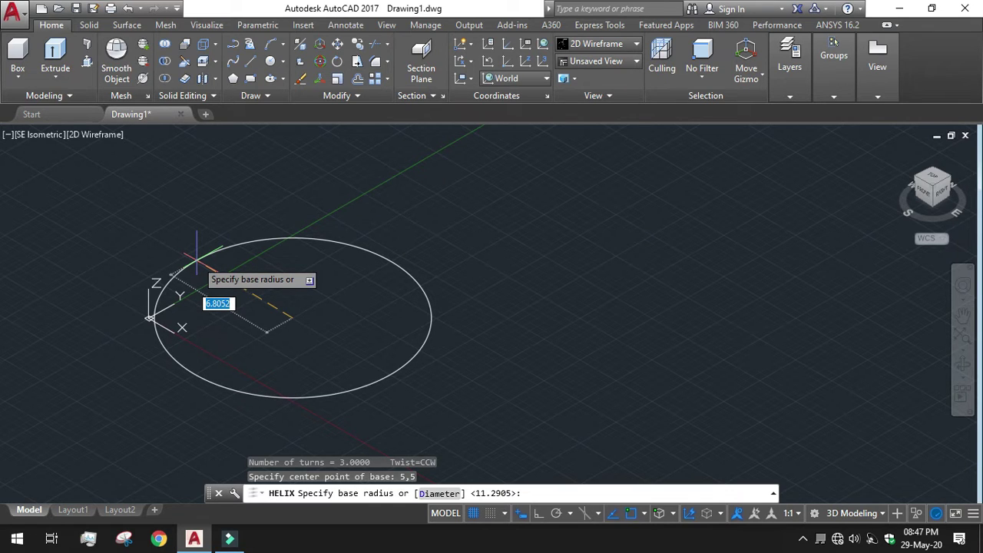
# Set the helix's base radius to 5 and its top radius to 5.
pyautogui.write('5')
pyautogui.press('Return')
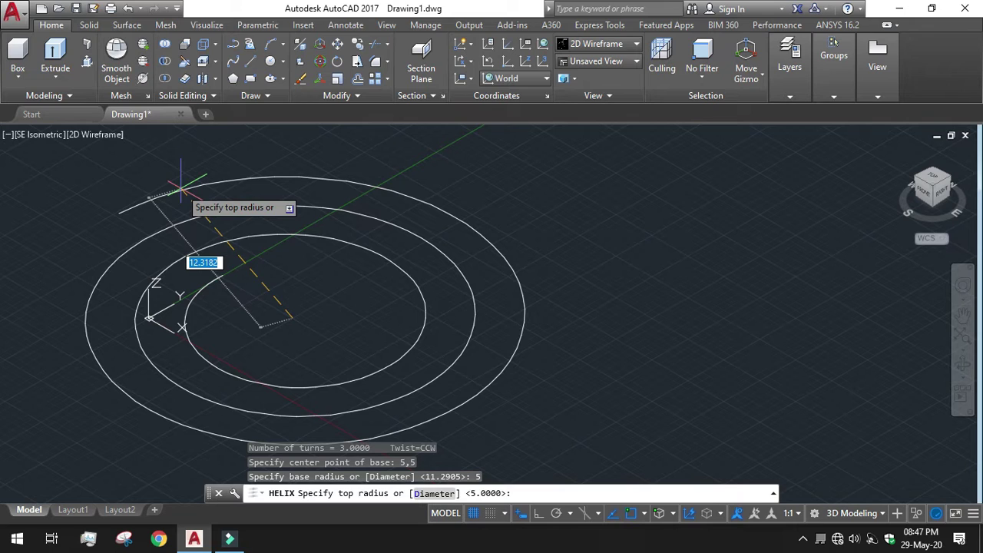
pyautogui.write('2')
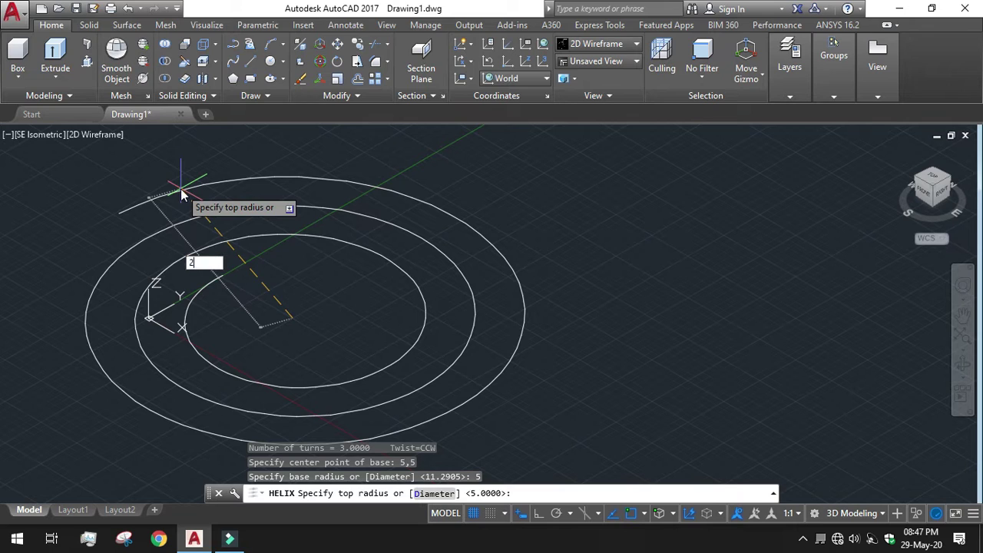
pyautogui.press('BackSpace')
pyautogui.write('5')
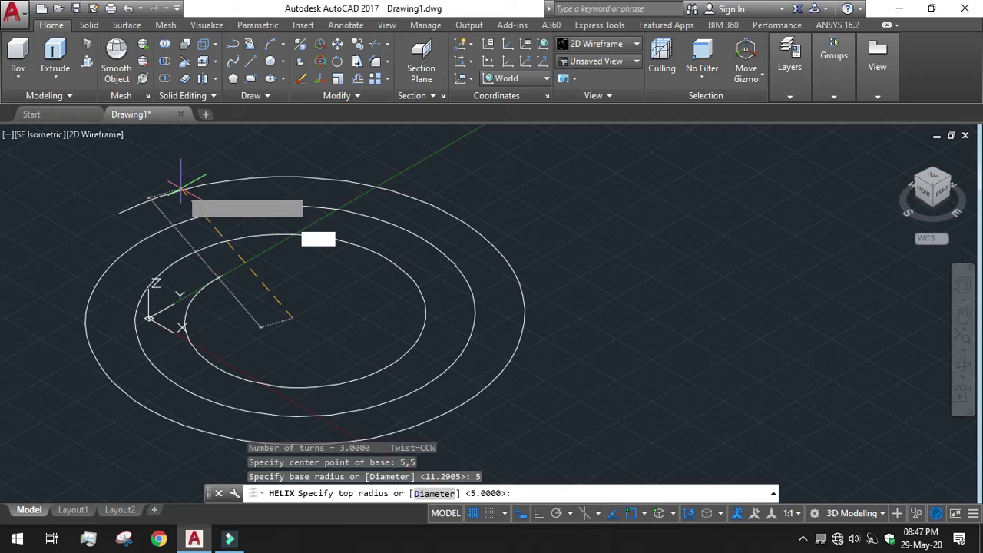
pyautogui.press('Return')
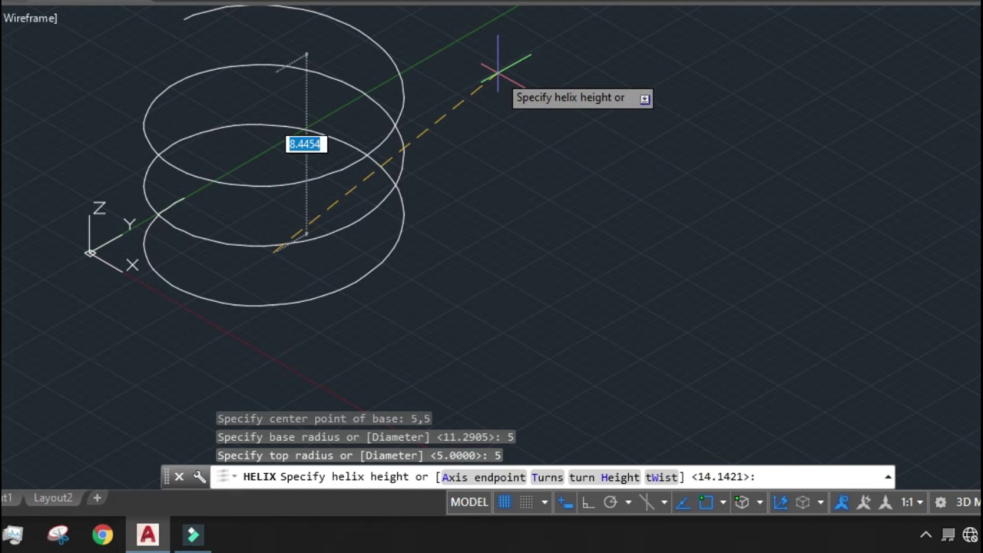
# Set the helix's number of turns to 5.
pyautogui.click(543, 477)
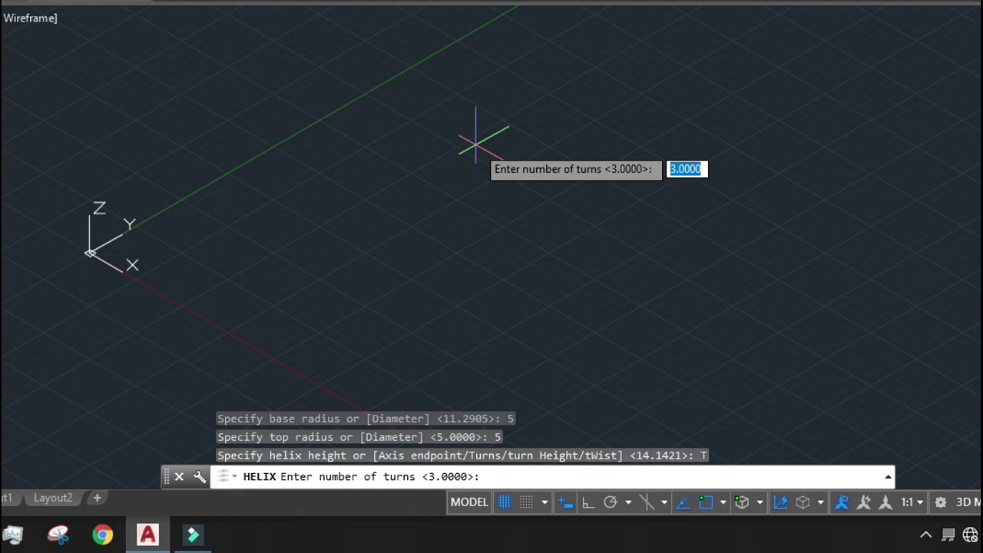
pyautogui.write('5')
pyautogui.press('Return')
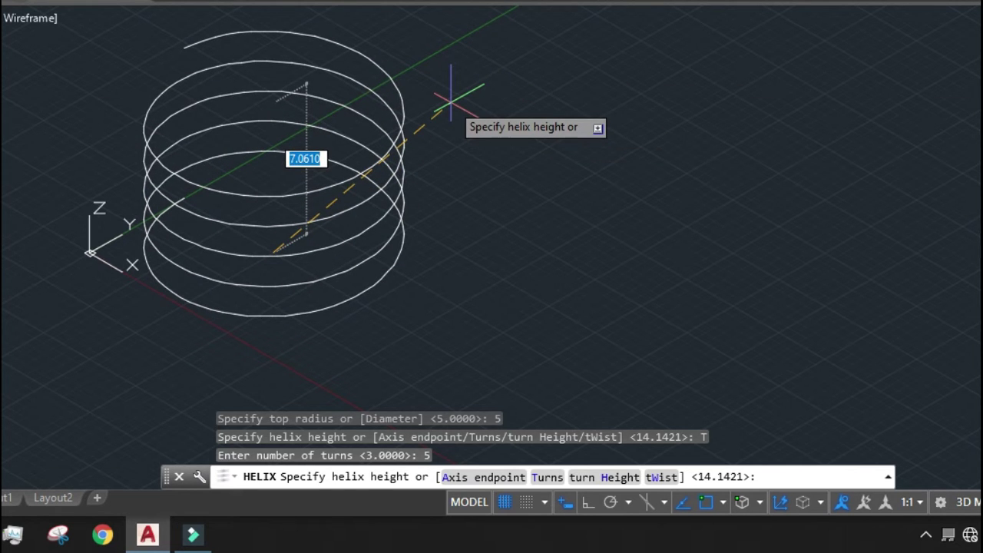
pyautogui.scroll(-2, 451, 98)
pyautogui.moveTo(451, 99); pyautogui.dragTo(339, 242, button='middle')
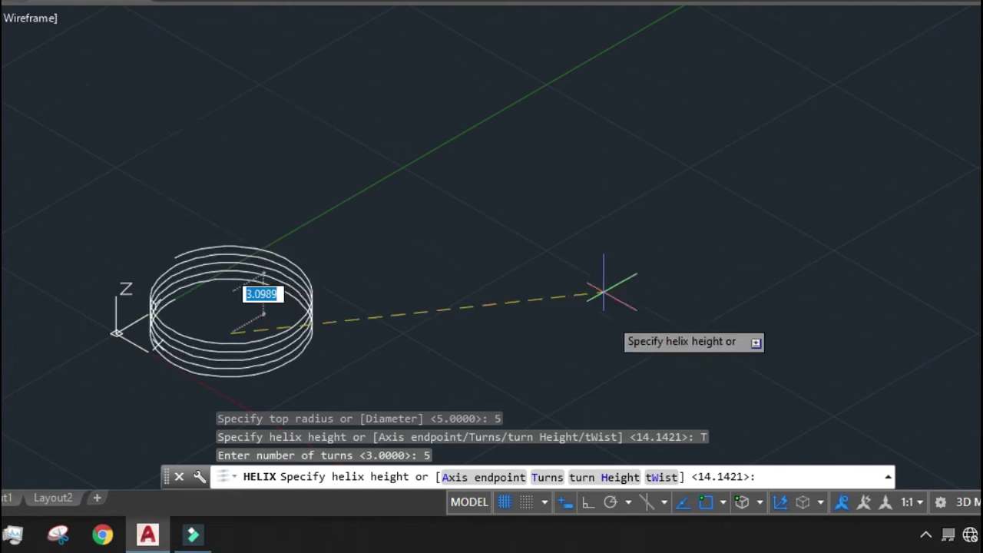
# Set the helix's twist direction to CCW and finish it with a height of 15.
pyautogui.click(665, 479)
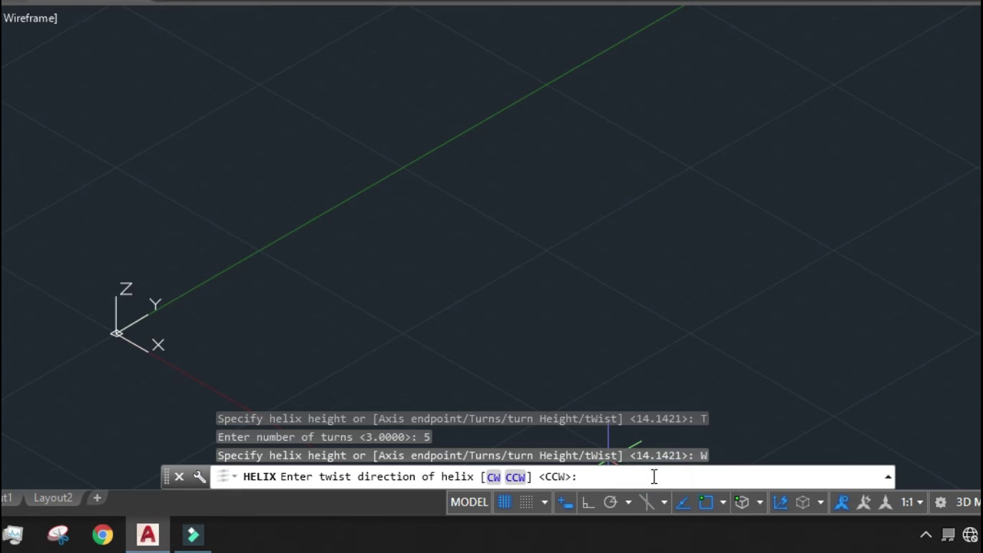
pyautogui.click(517, 480)
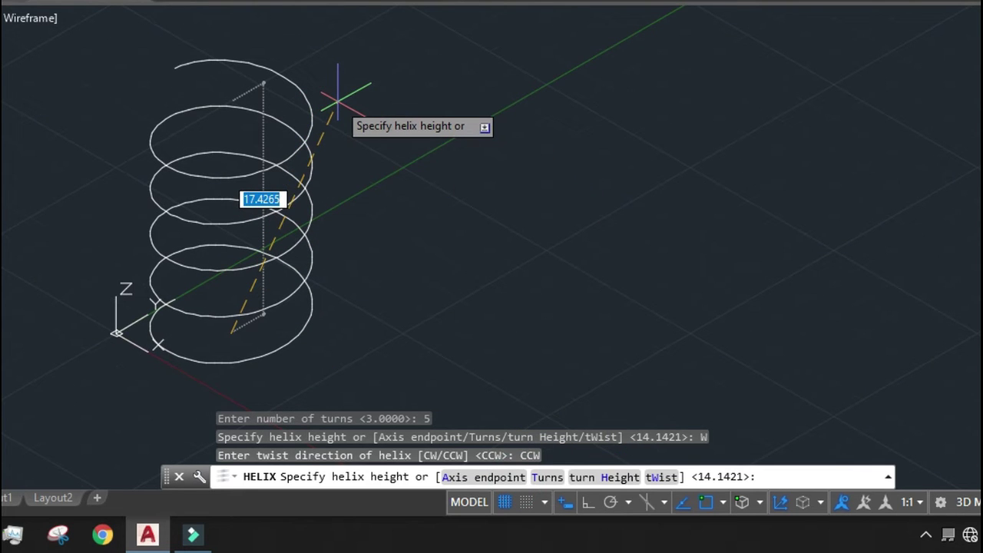
pyautogui.write('15')
pyautogui.press('Return')
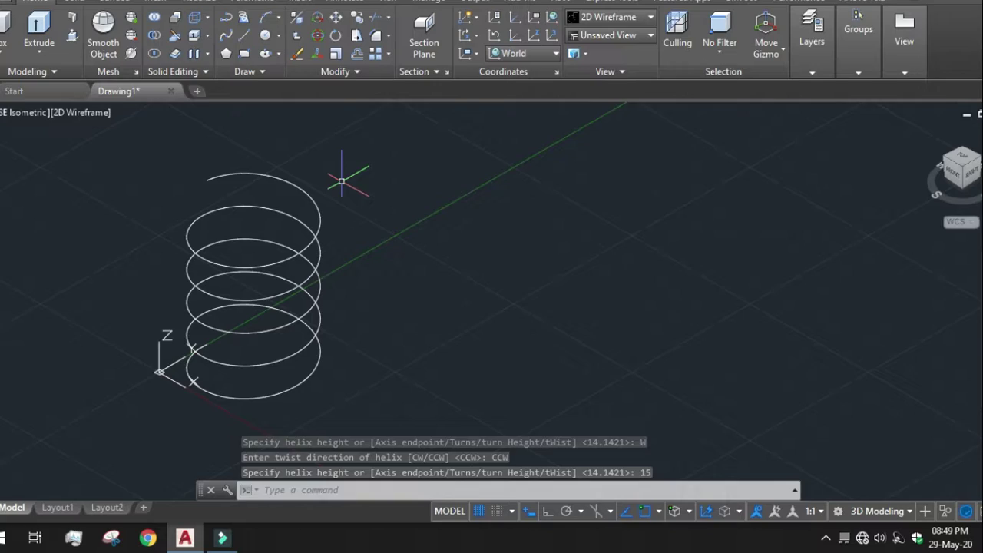
# Undo the last helix operation and start a second helix with its base centre at 20,20.
pyautogui.hotkey('ctrl', 'z')
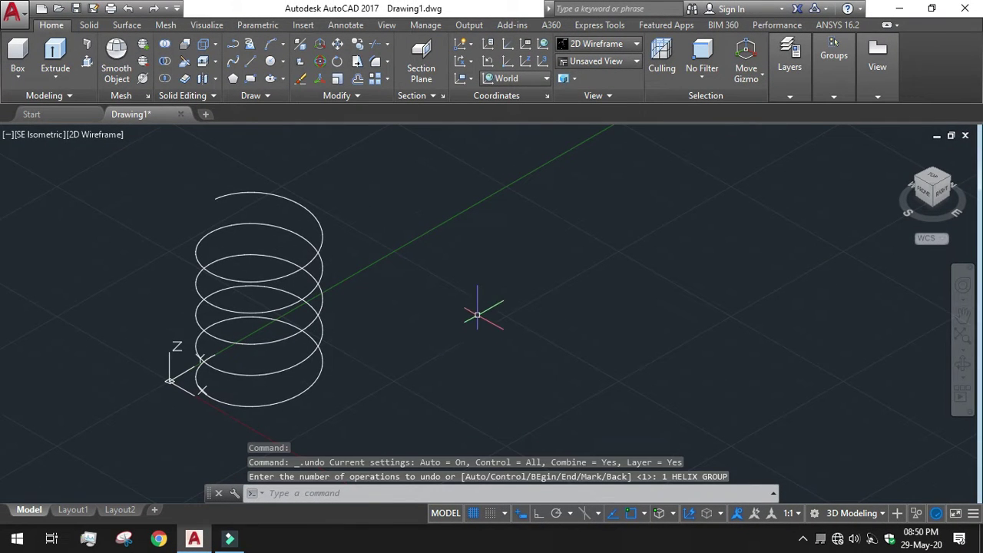
pyautogui.moveTo(474, 315); pyautogui.dragTo(390, 321, button='middle')
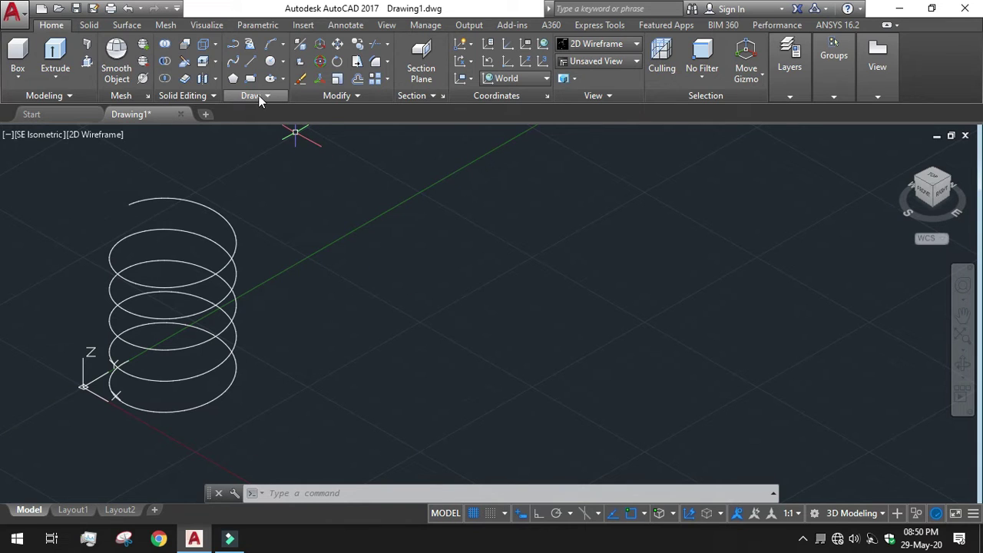
pyautogui.click(259, 99)
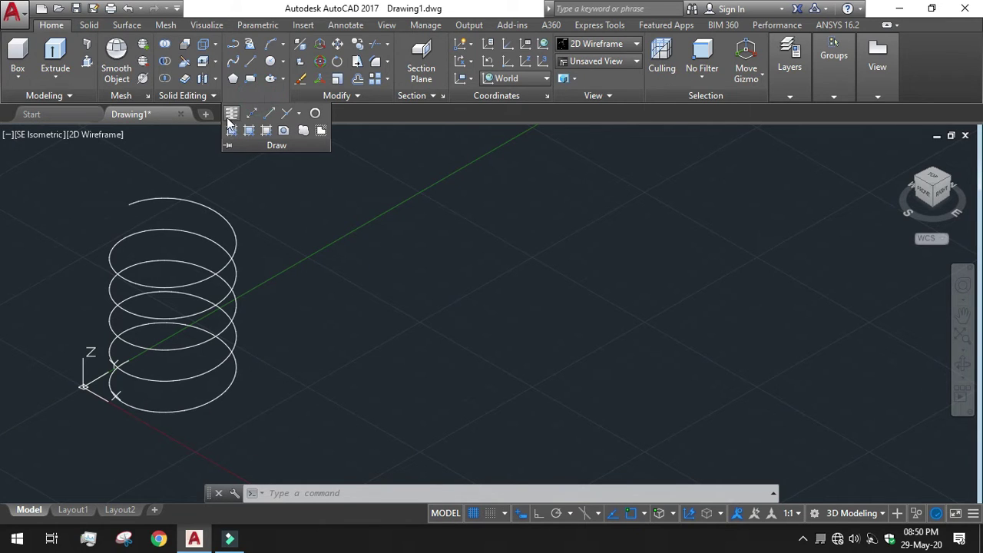
pyautogui.click(229, 119)
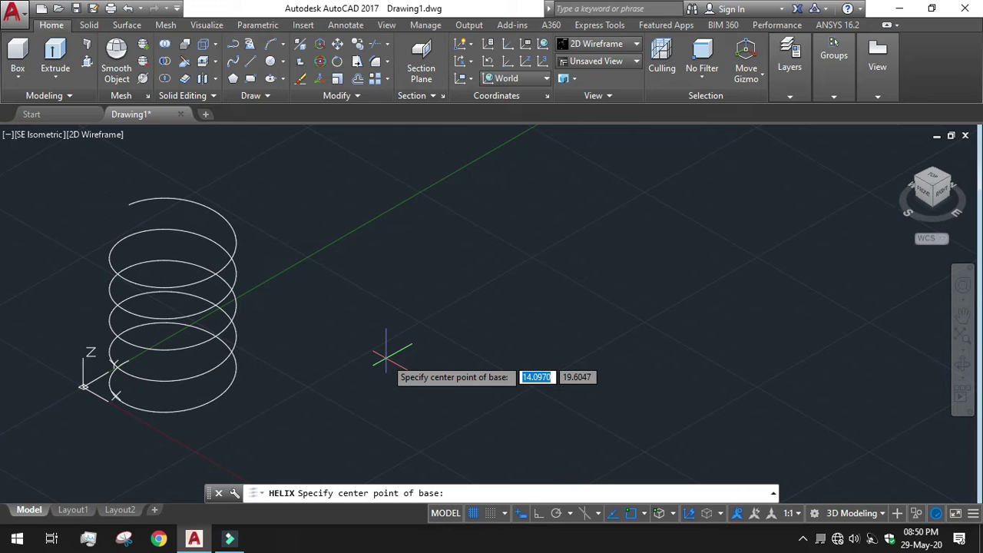
pyautogui.write('20')
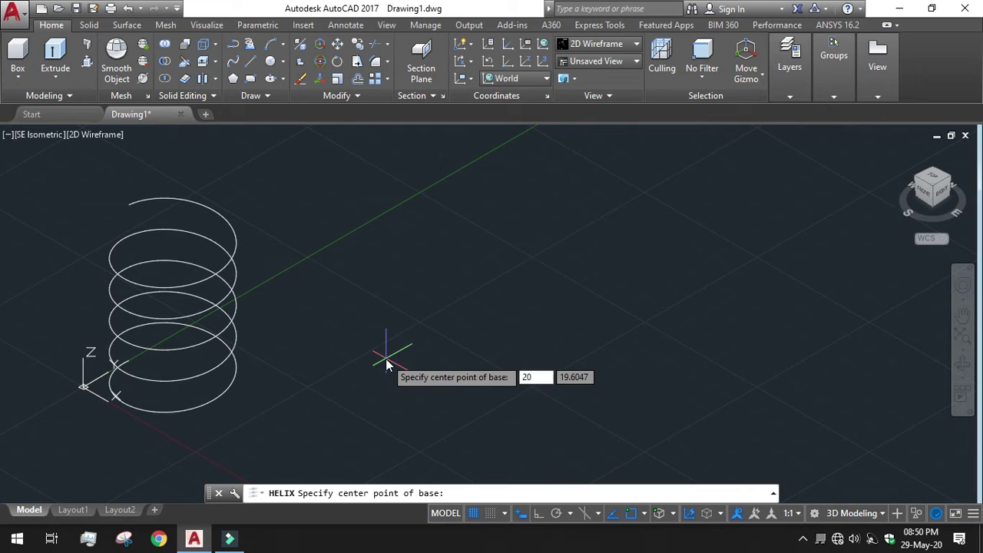
pyautogui.press('Tab')
pyautogui.write('20')
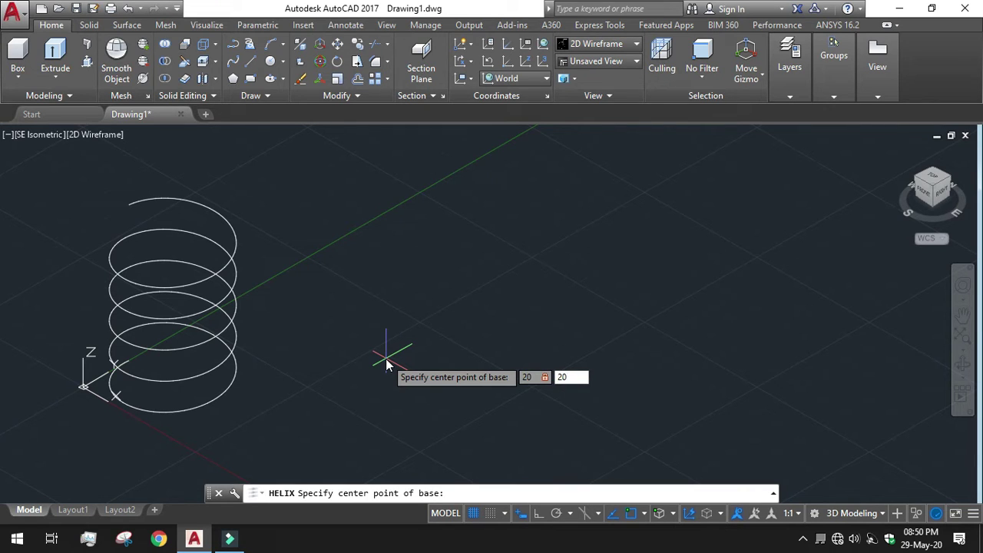
pyautogui.press('Return')
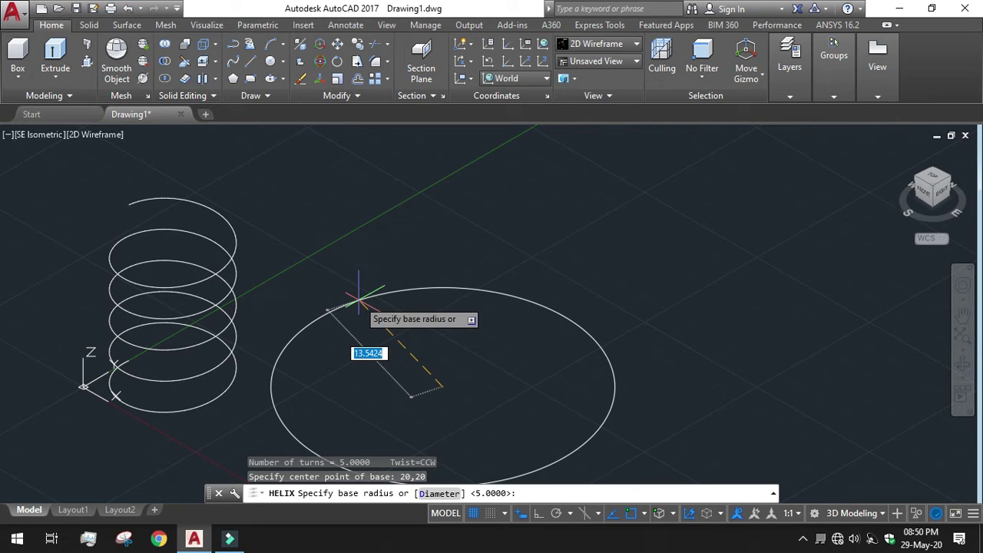
# Give the second helix a base radius of 5, a top radius of 5 and 5 turns.
pyautogui.write('5')
pyautogui.press('Return')
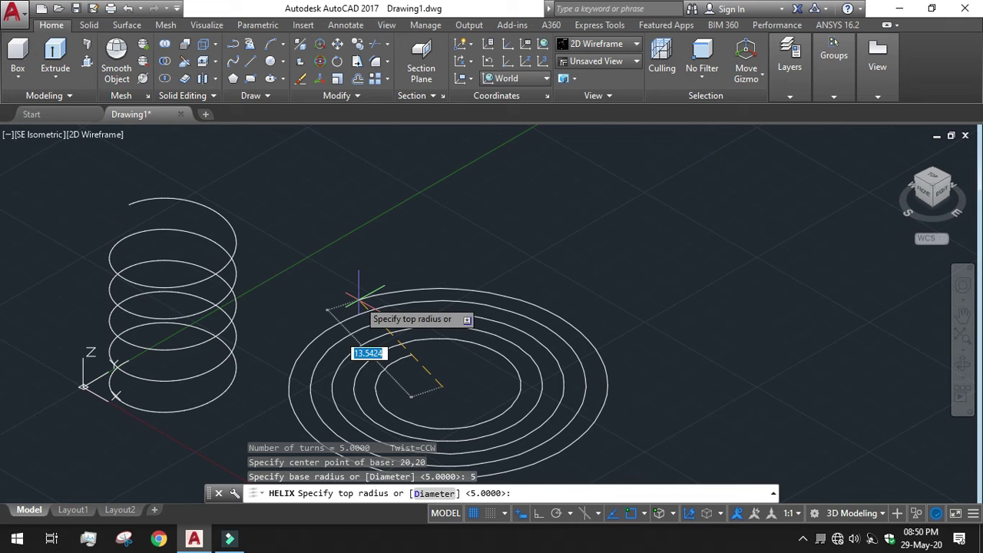
pyautogui.write('5')
pyautogui.press('Return')
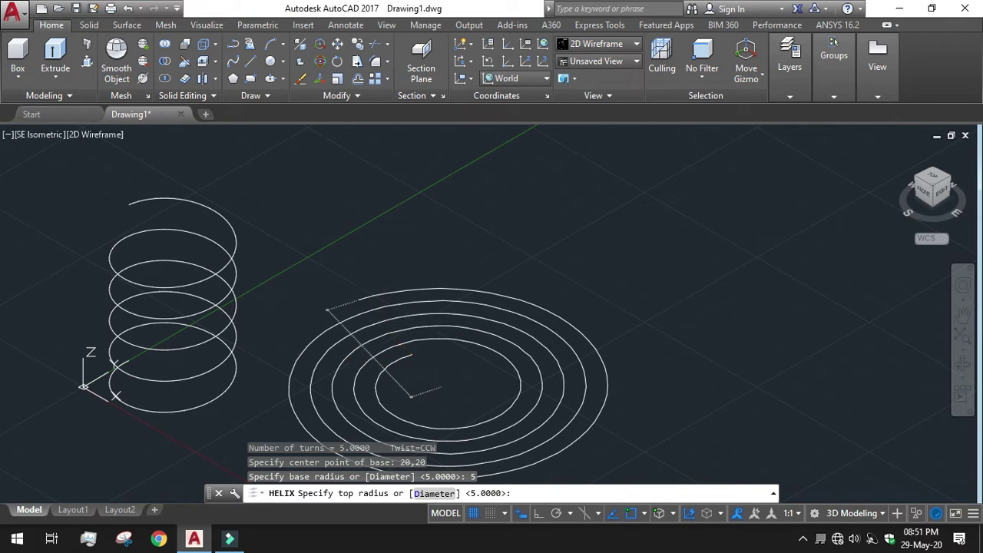
pyautogui.click(506, 493)
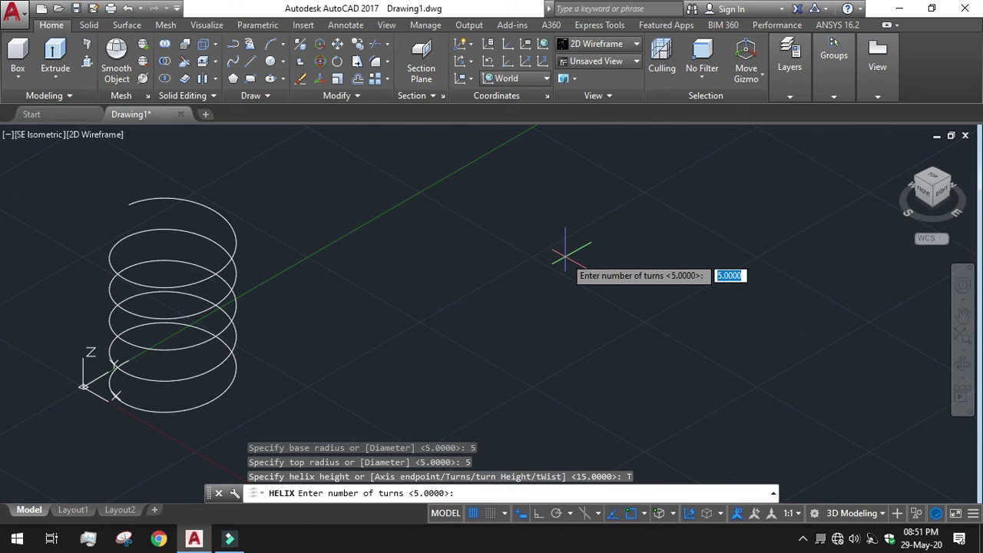
pyautogui.write('5')
pyautogui.press('Return')
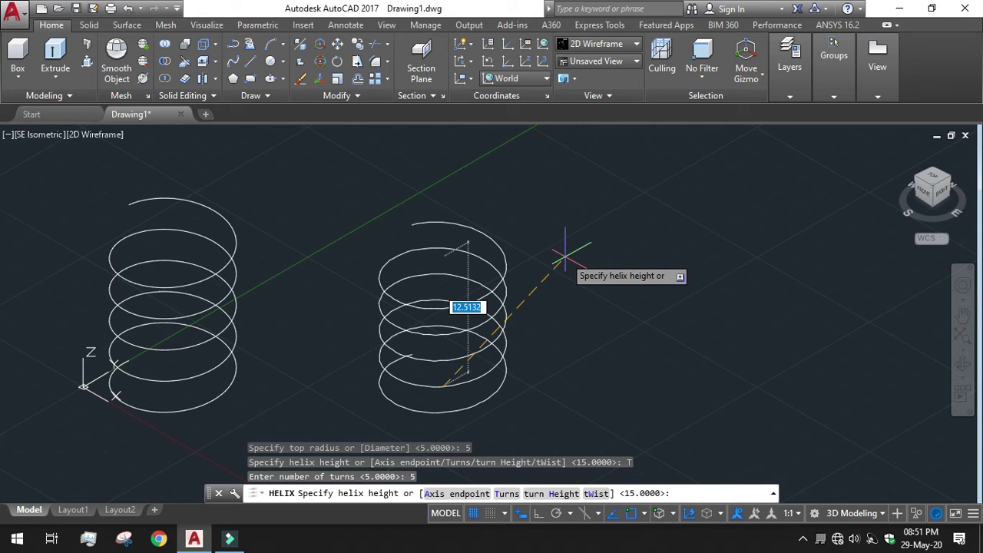
# Set the second helix's twist direction to CW and finish it with a height of 15.
pyautogui.click(602, 493)
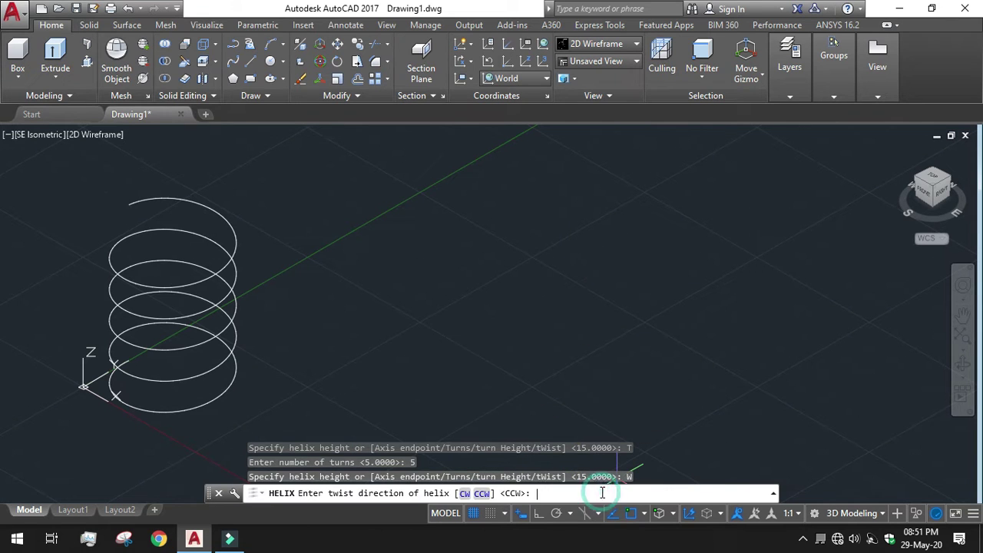
pyautogui.click(464, 494)
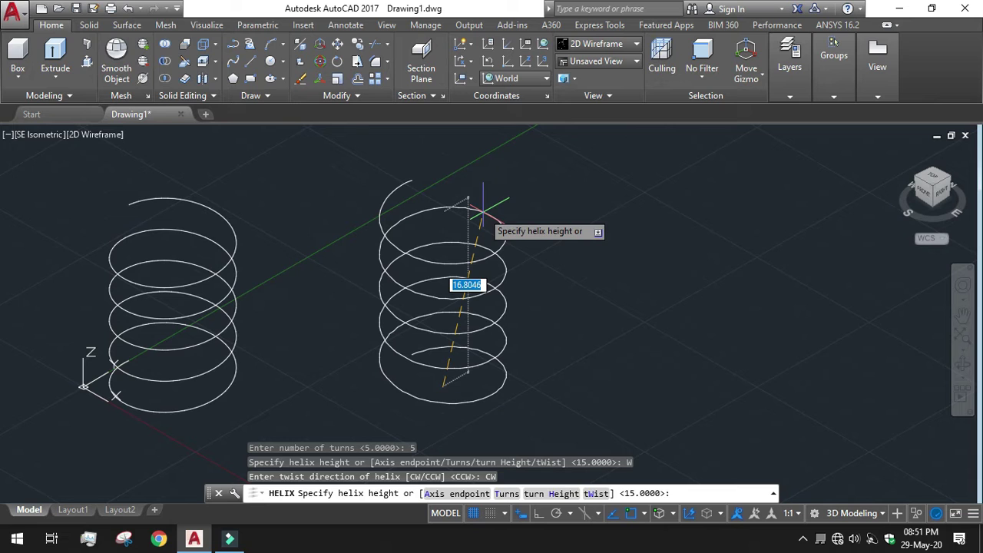
pyautogui.write('15')
pyautogui.press('Return')
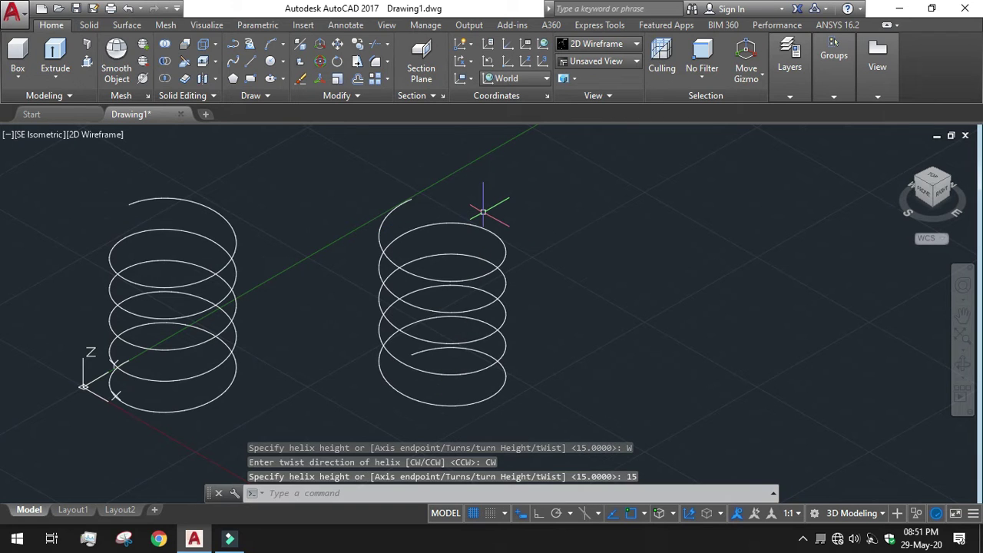
# Start a third helix beside the second one, with its base centre at 35,35.
pyautogui.scroll(-1, 650, 319)
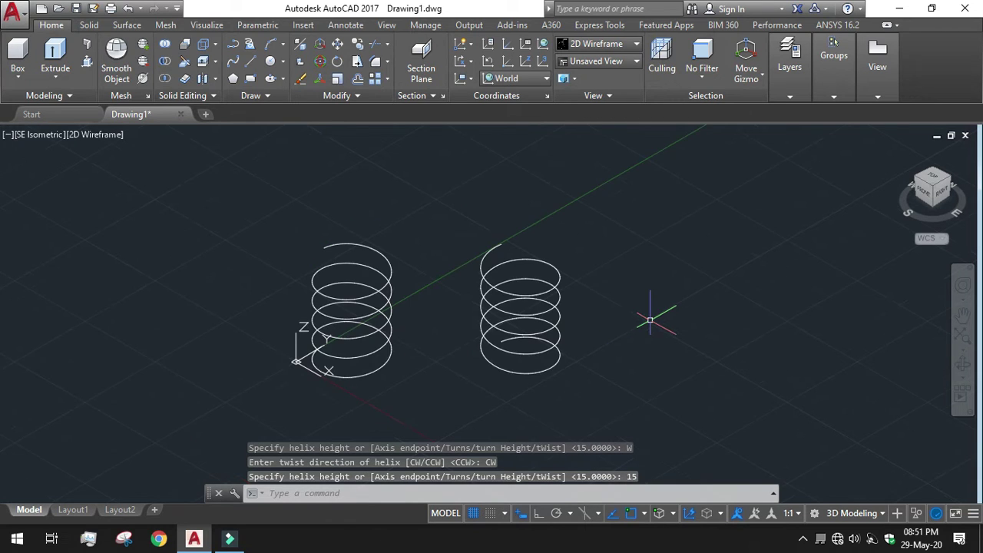
pyautogui.moveTo(650, 319); pyautogui.dragTo(460, 336, button='middle')
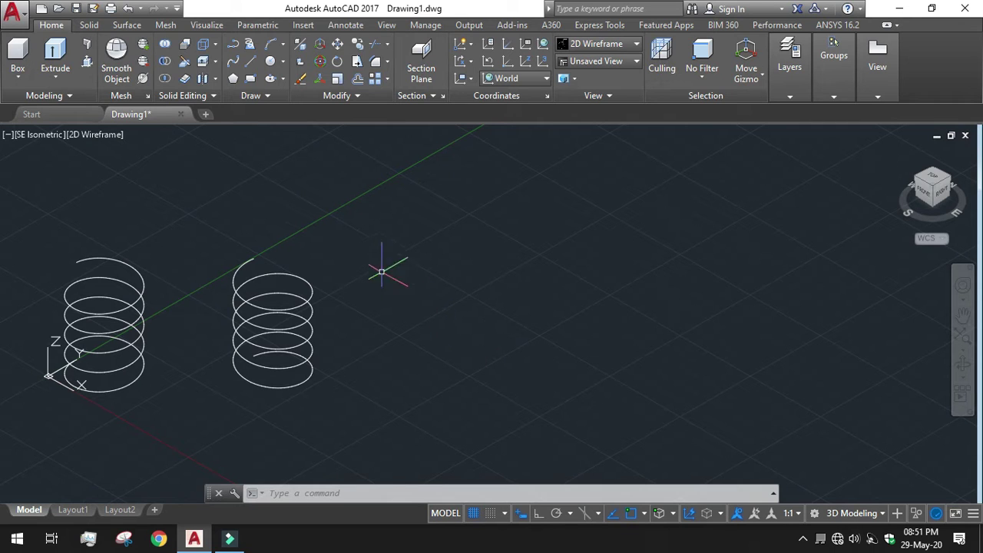
pyautogui.click(245, 98)
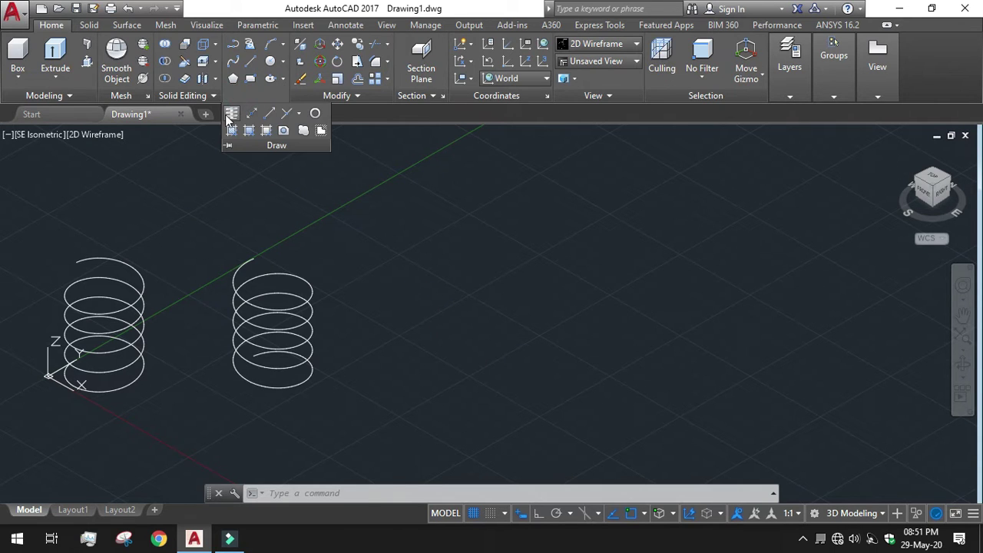
pyautogui.click(231, 117)
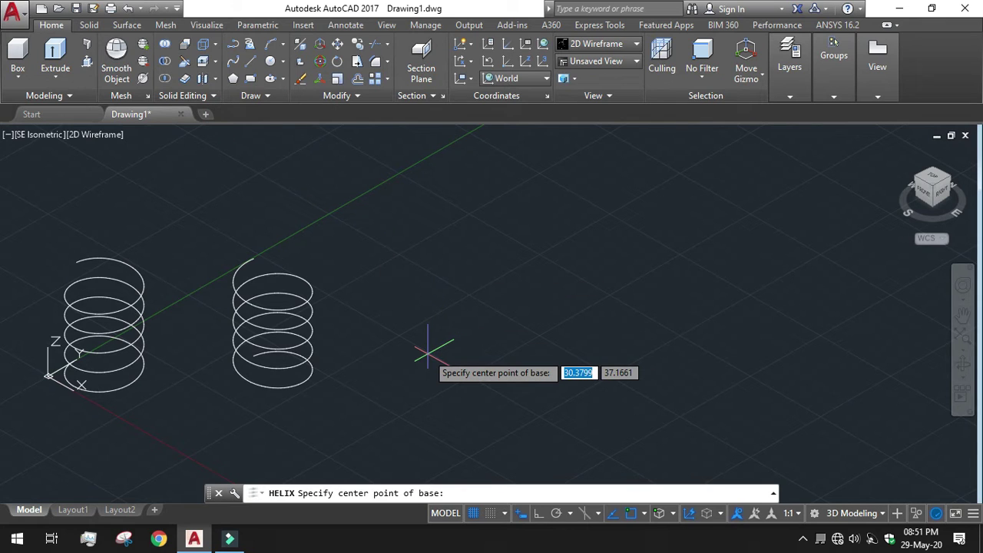
pyautogui.write('35')
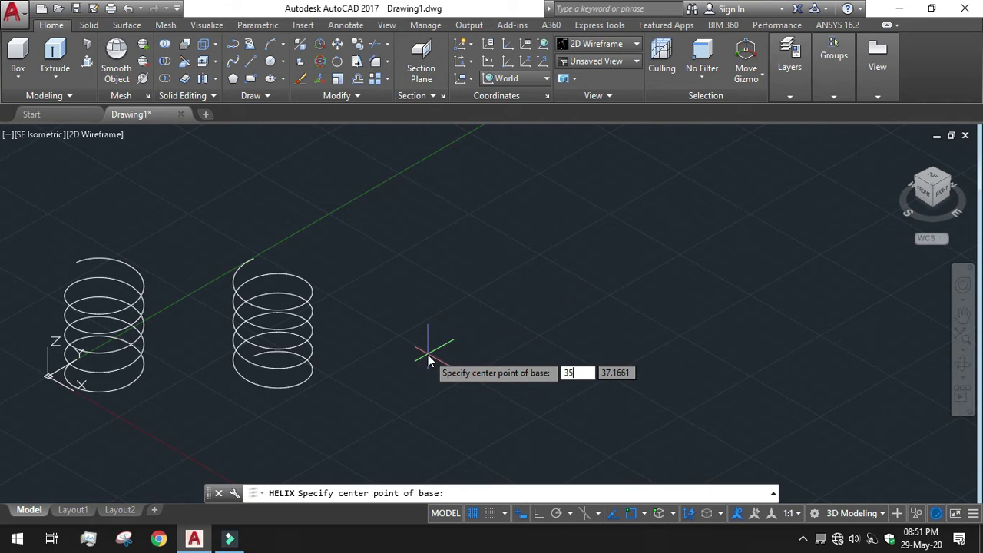
pyautogui.press('Tab')
pyautogui.write('3')
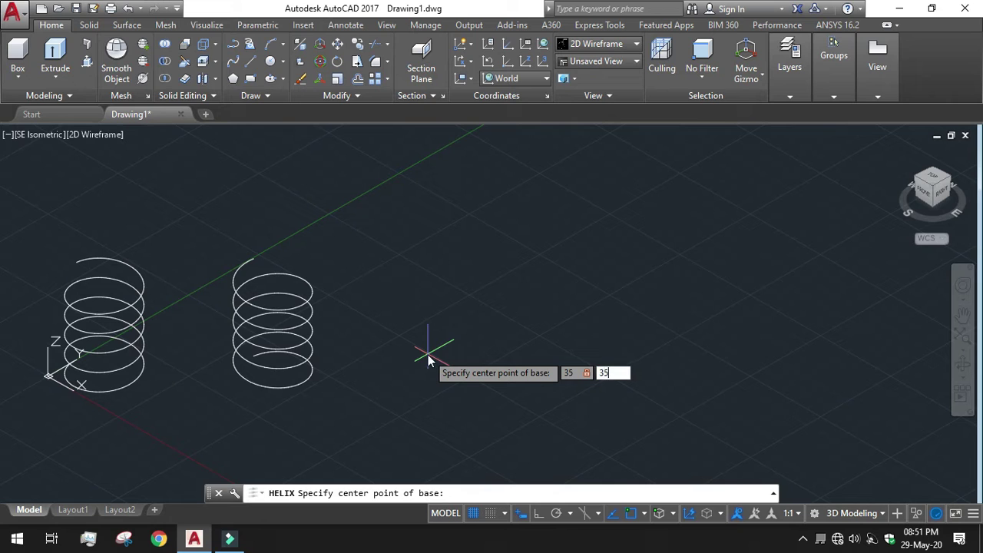
pyautogui.press('Return')
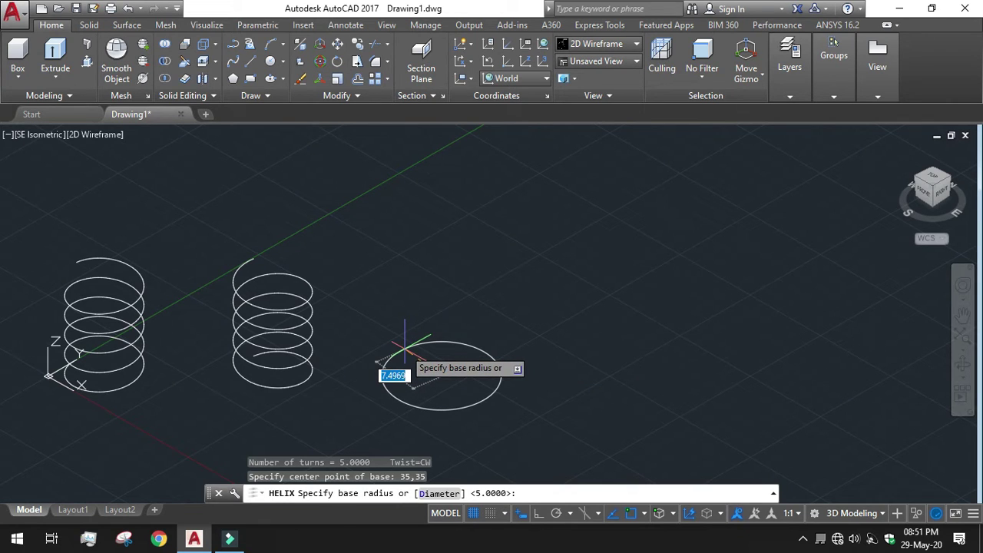
# Give the third helix a base radius of 5, a top radius of 2 and 5 turns.
pyautogui.write('5')
pyautogui.press('Return')
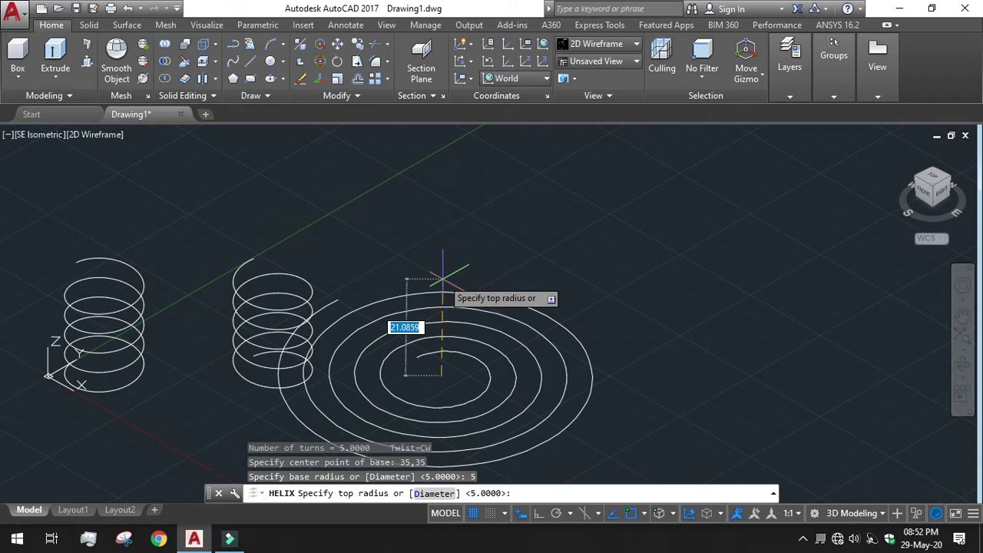
pyautogui.write('2')
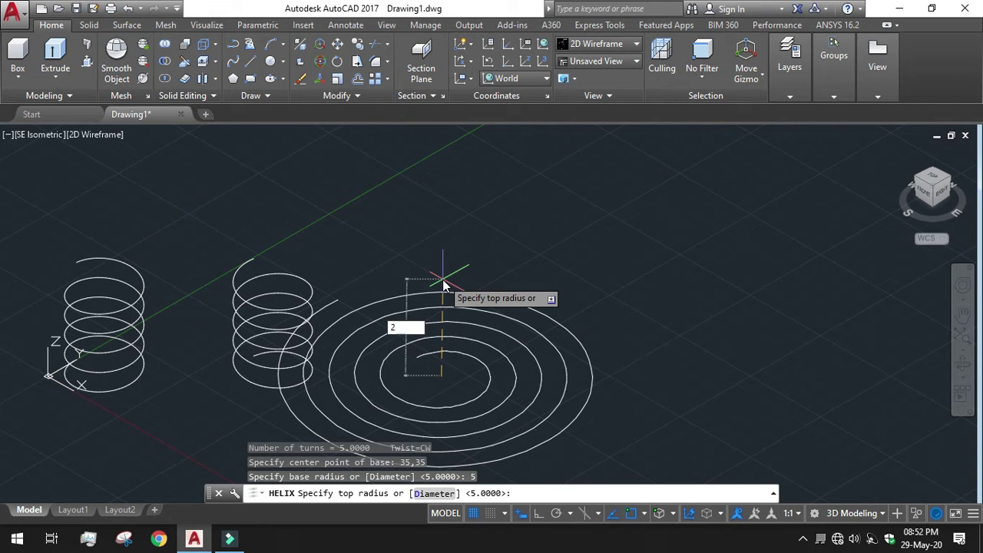
pyautogui.press('Return')
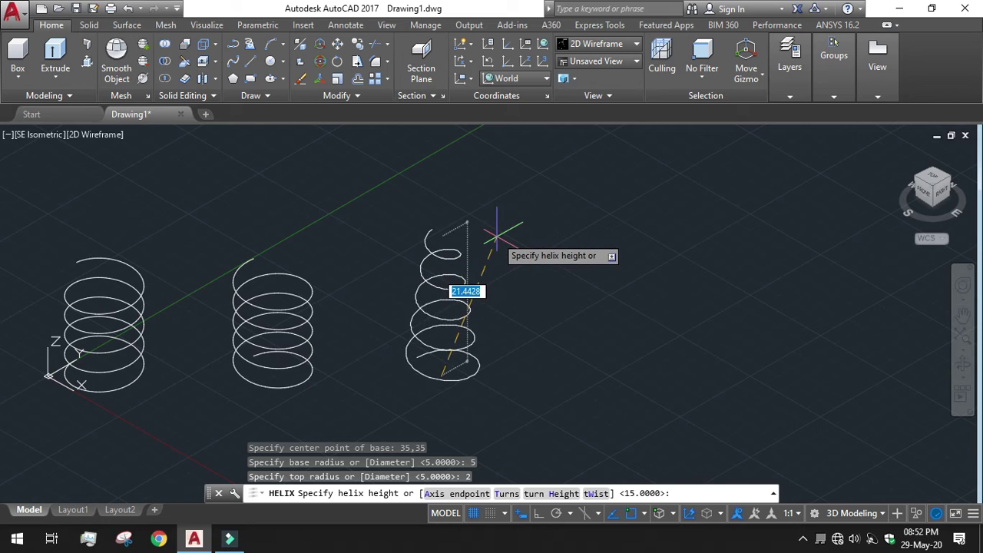
pyautogui.click(506, 493)
pyautogui.write('5')
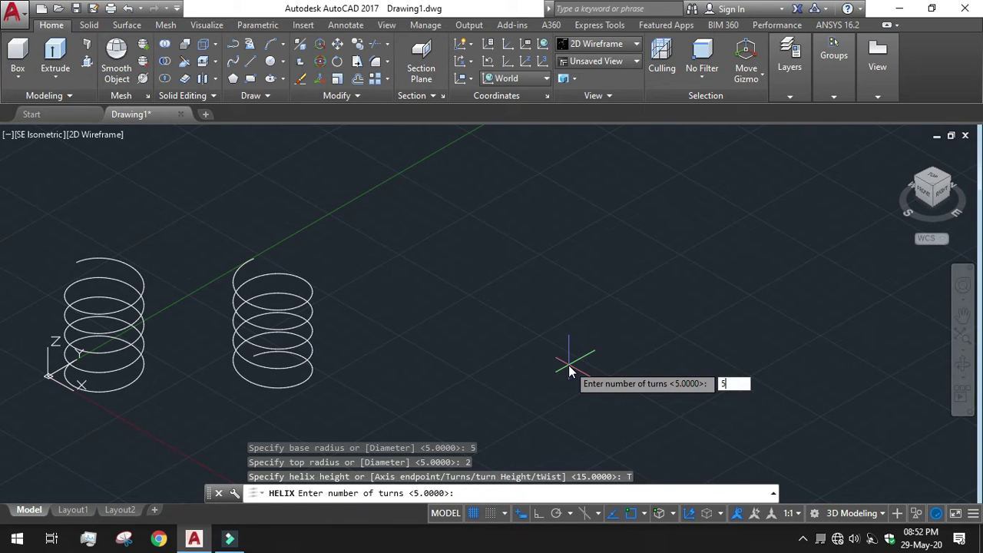
pyautogui.press('Return')
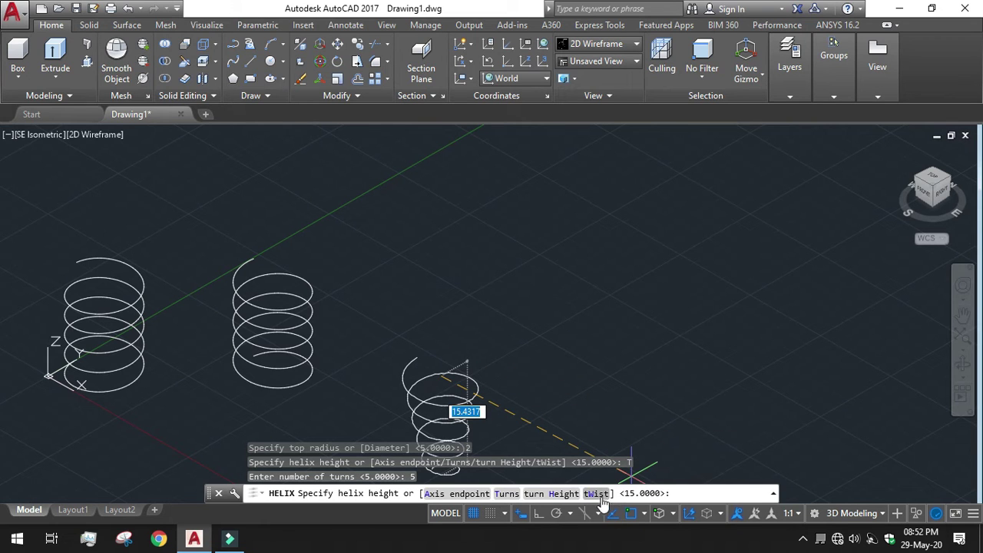
# Set the third helix's twist direction to CCW and finish it with a height of 15.
pyautogui.click(597, 493)
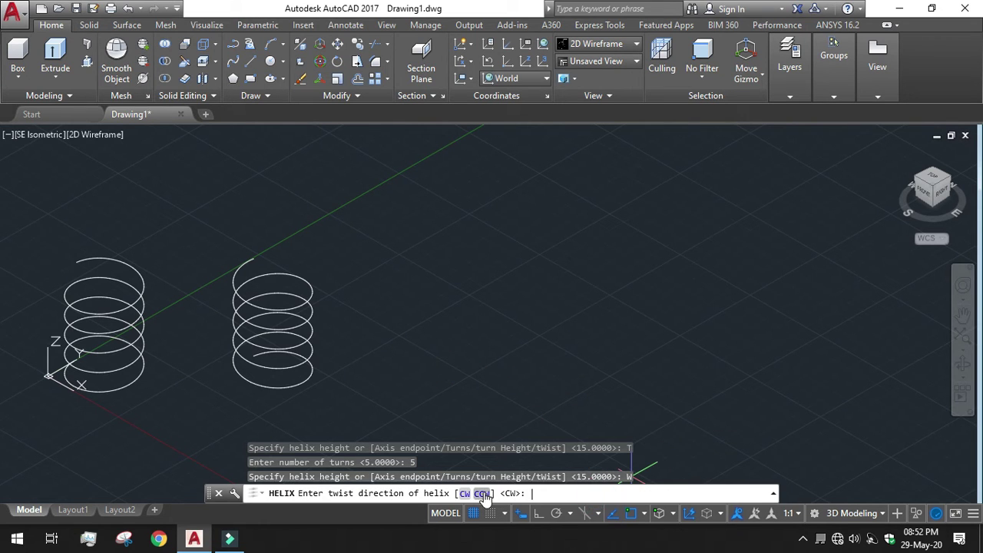
pyautogui.click(483, 494)
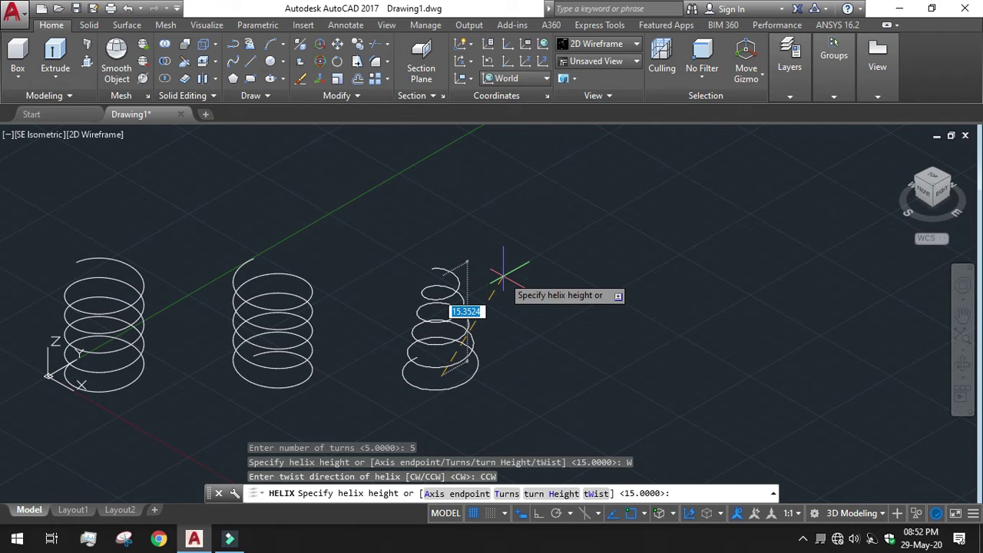
pyautogui.write('15')
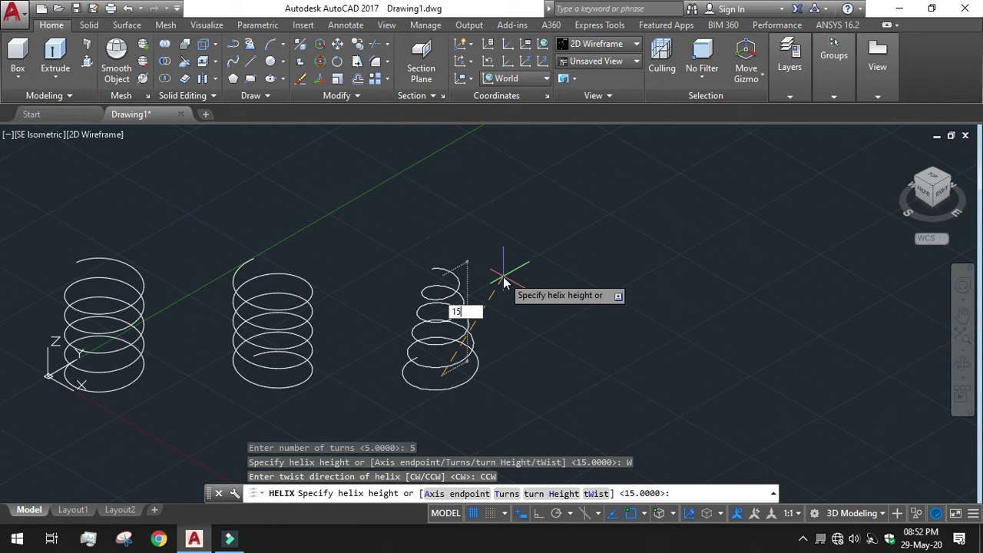
pyautogui.press('Return')
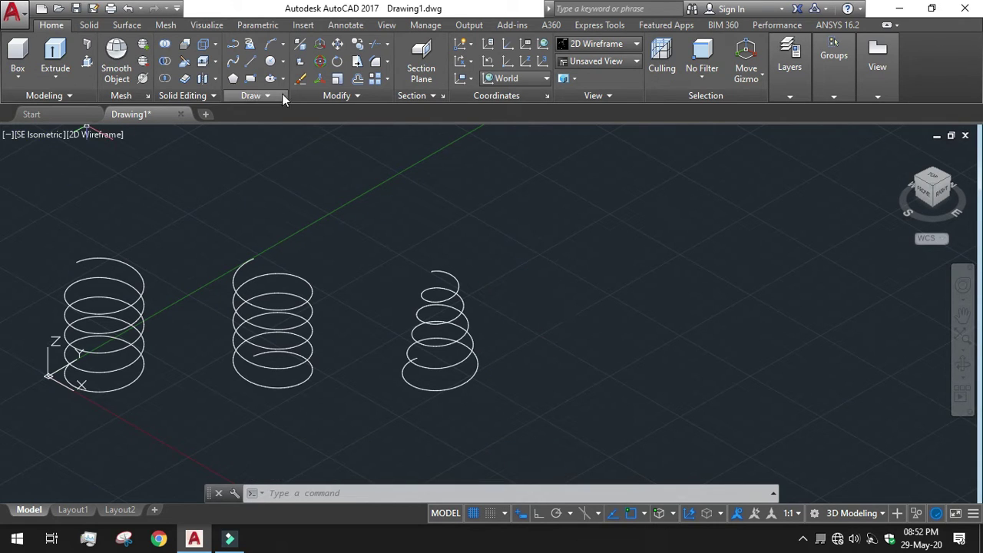
# Start a fourth helix with its base centre at 50,50.
pyautogui.click(260, 95)
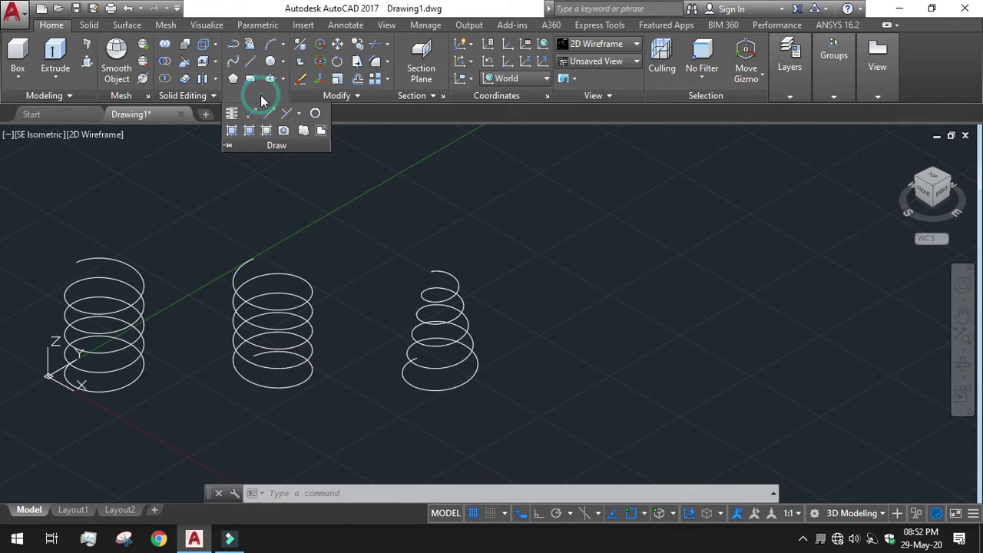
pyautogui.click(231, 129)
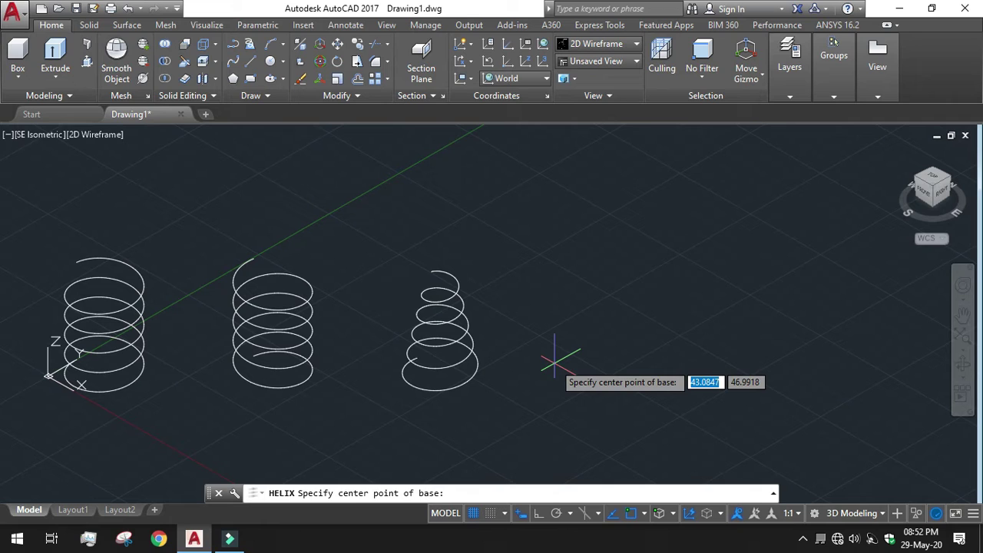
pyautogui.write('50')
pyautogui.press('Tab')
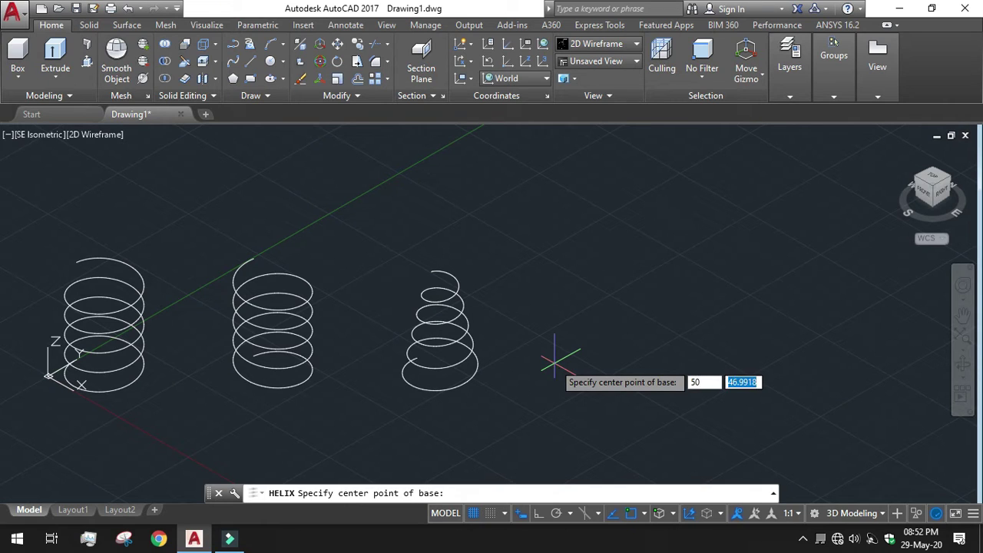
pyautogui.write('50')
pyautogui.press('Return')
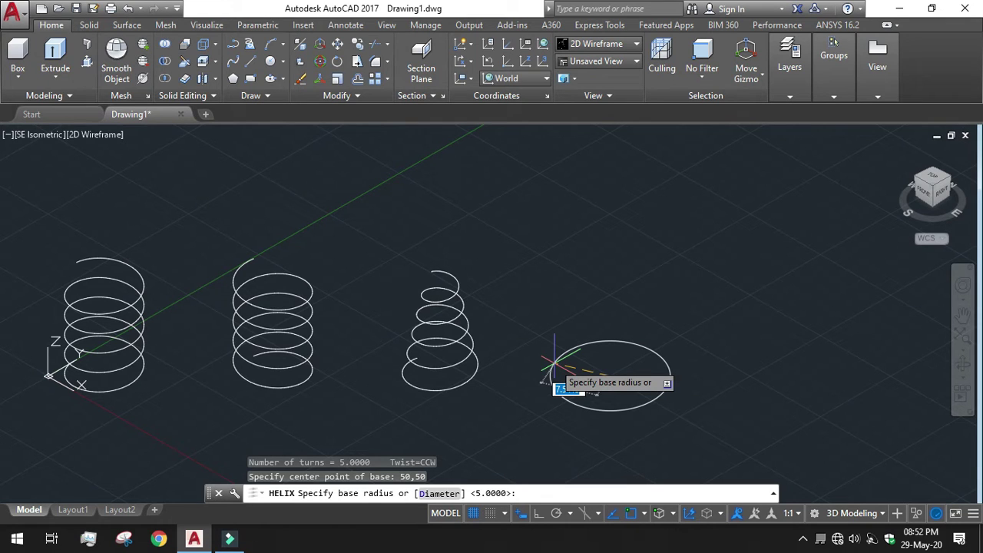
# Give the fourth helix a base radius of 2, a top radius of 5 and 5 turns.
pyautogui.write('2')
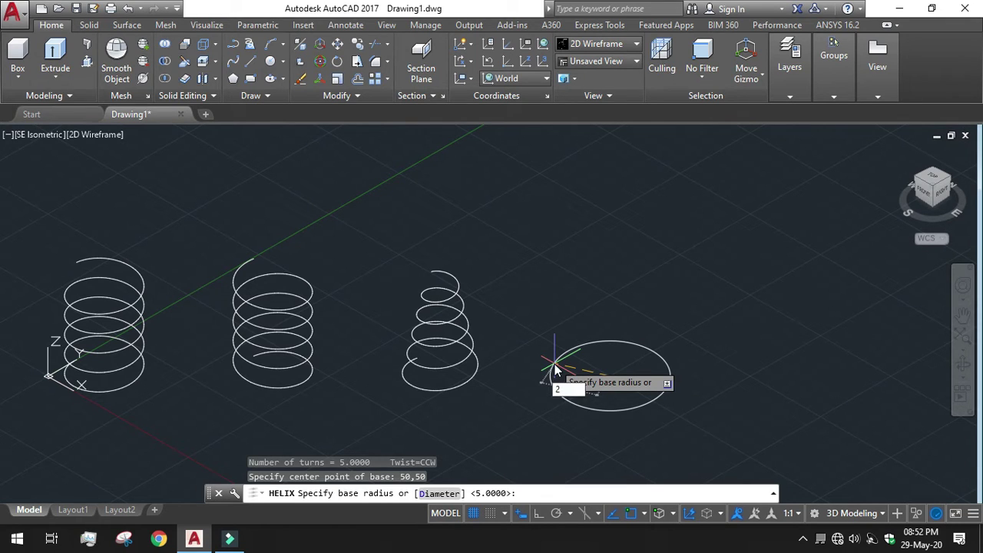
pyautogui.press('Return')
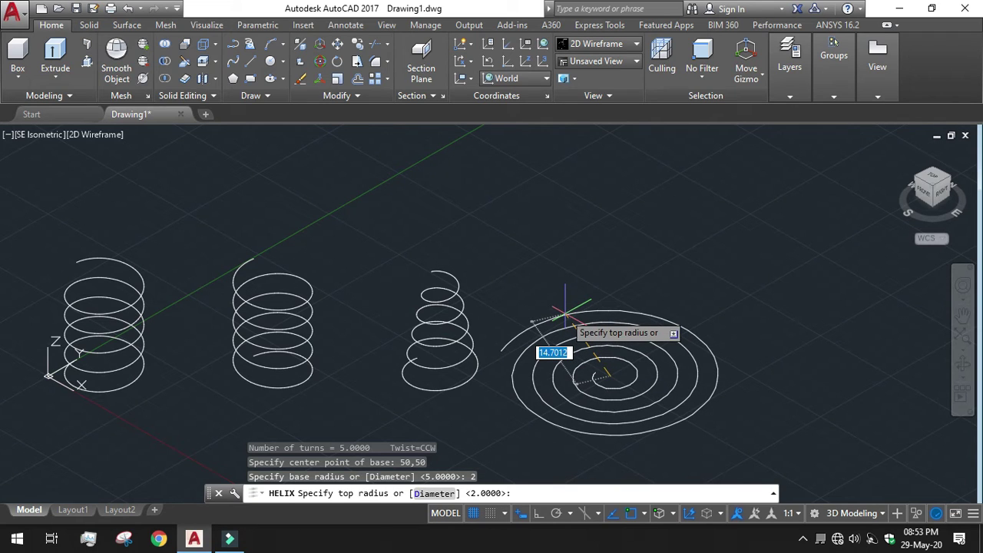
pyautogui.write('5')
pyautogui.press('Return')
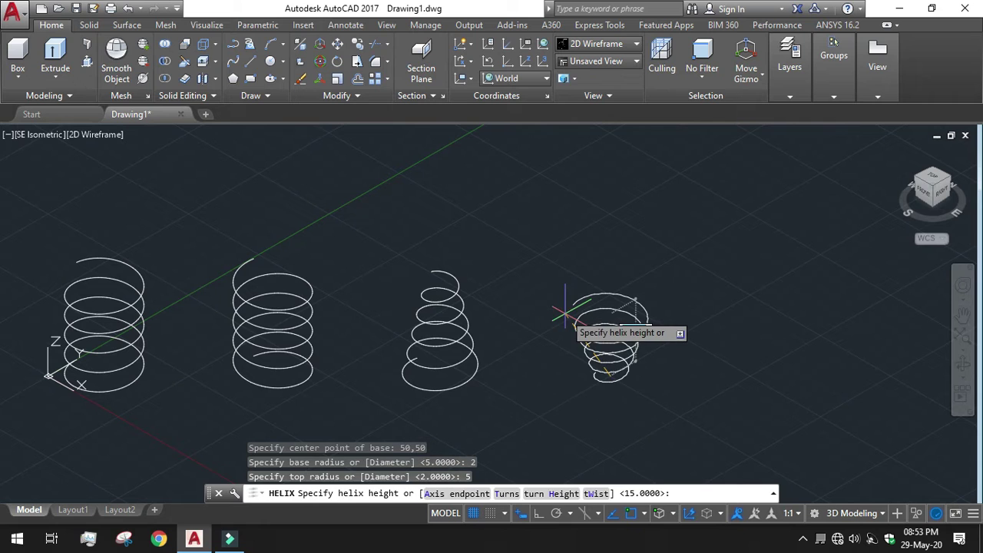
pyautogui.click(507, 494)
pyautogui.write('5')
pyautogui.press('Return')
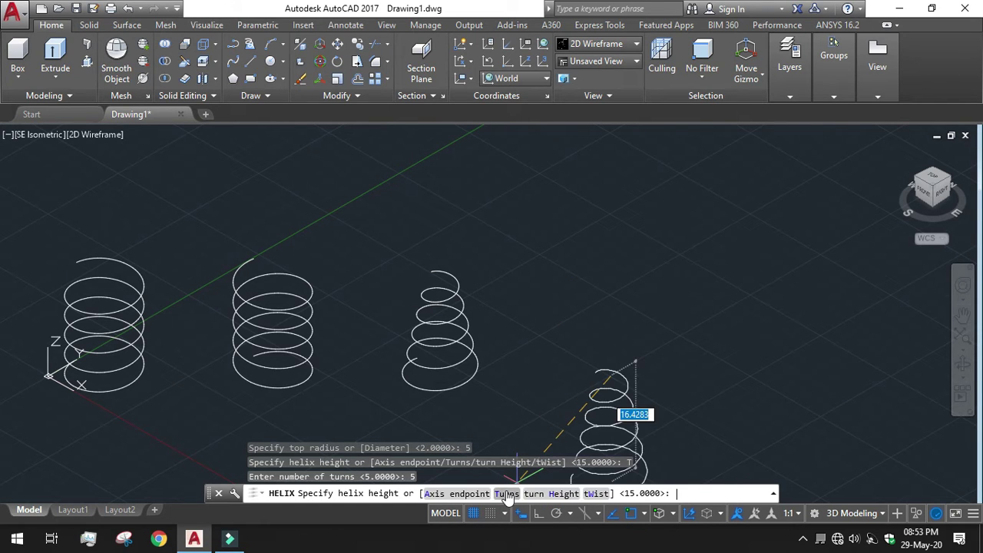
# Set the fourth helix's twist direction to CCW and finish it with a height of 15.
pyautogui.click(597, 496)
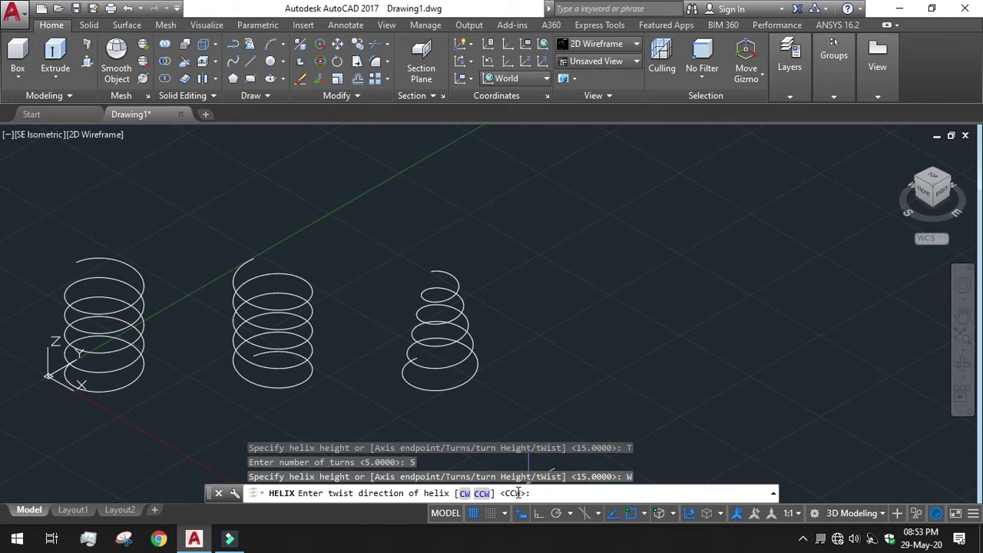
pyautogui.click(484, 494)
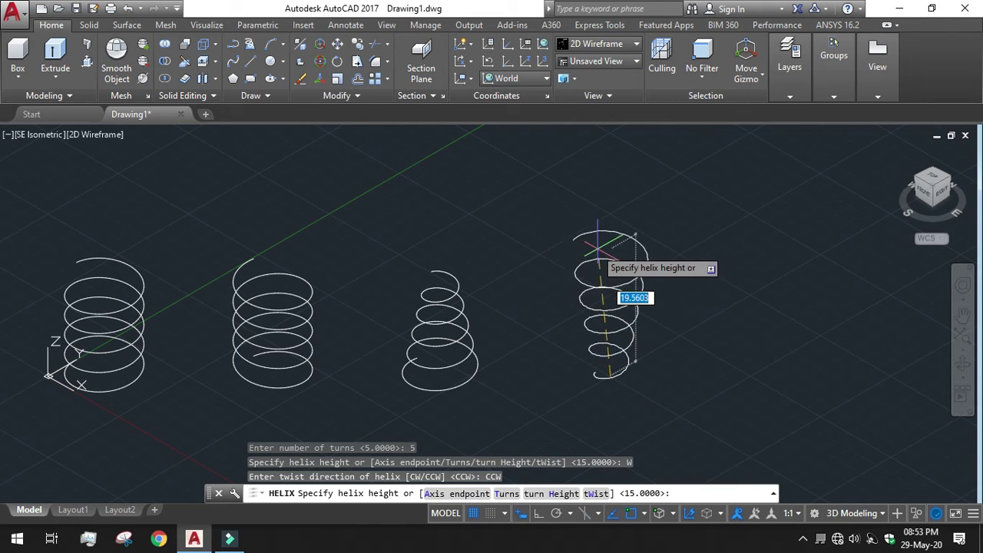
pyautogui.write('1')
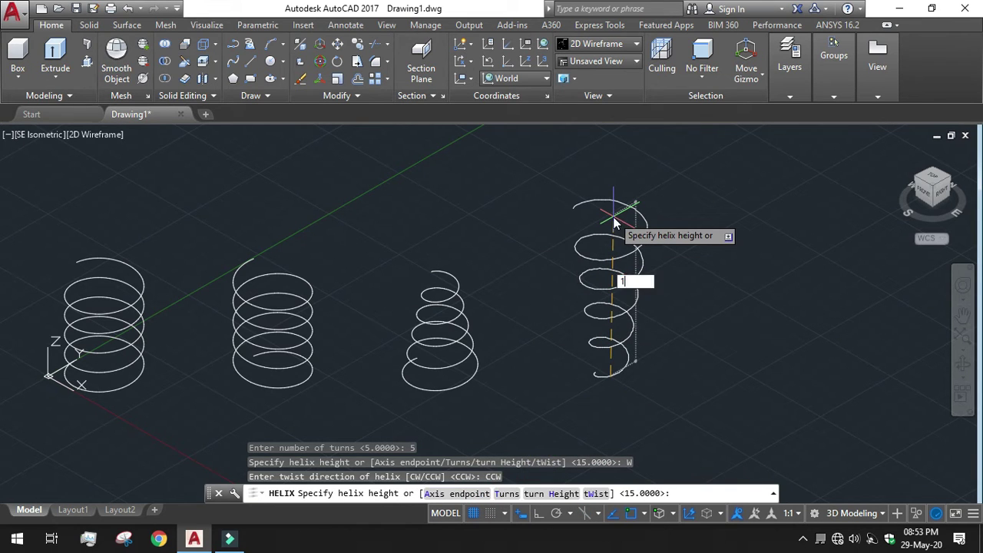
pyautogui.write('5')
pyautogui.press('Return')
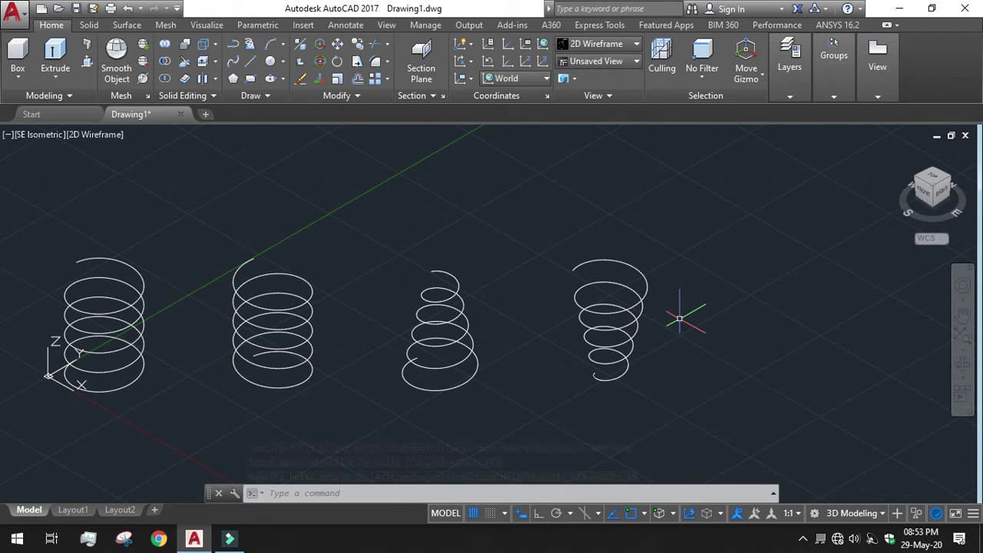
# Start a fifth helix with its base centre at 65,65.
pyautogui.click(248, 98)
pyautogui.click(231, 114)
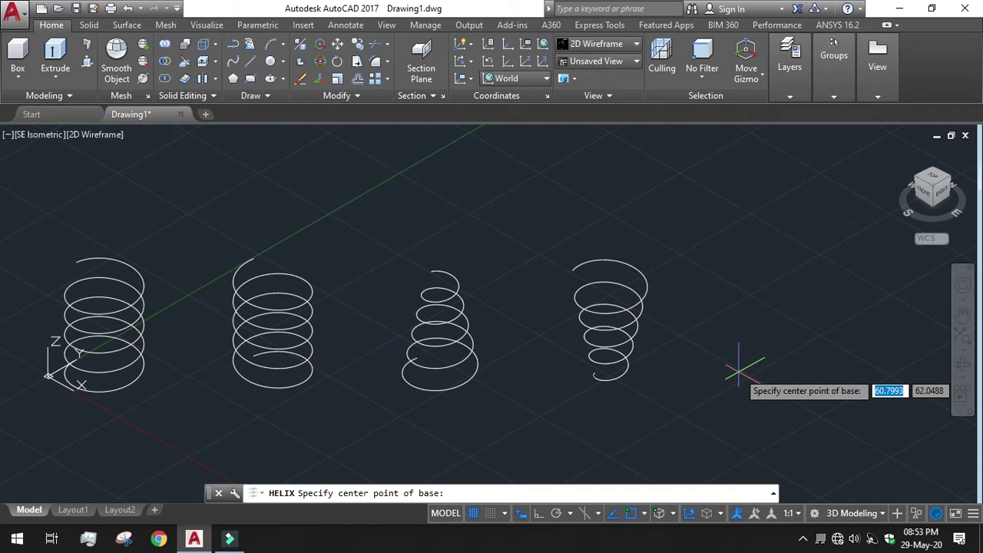
pyautogui.write('65')
pyautogui.press('Tab')
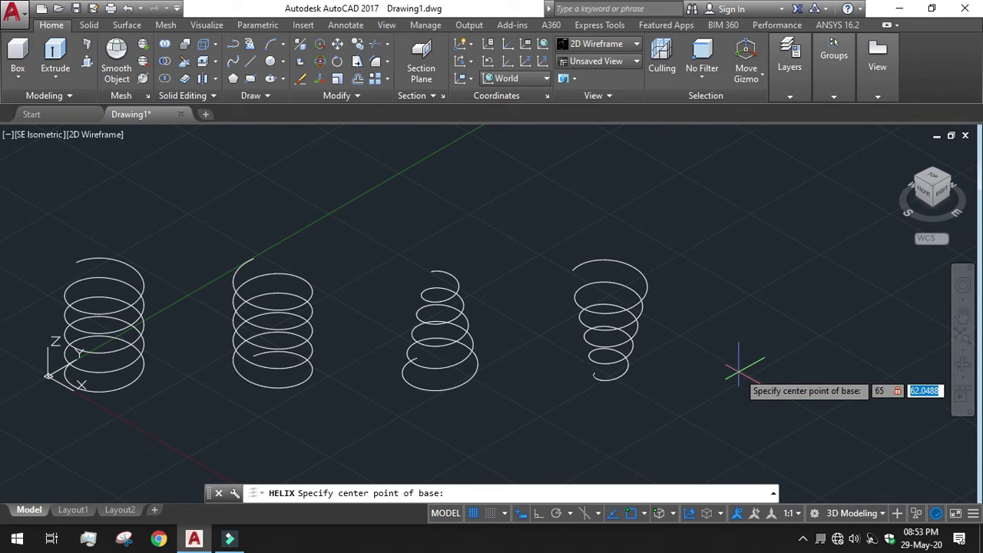
pyautogui.write('65')
pyautogui.press('Return')
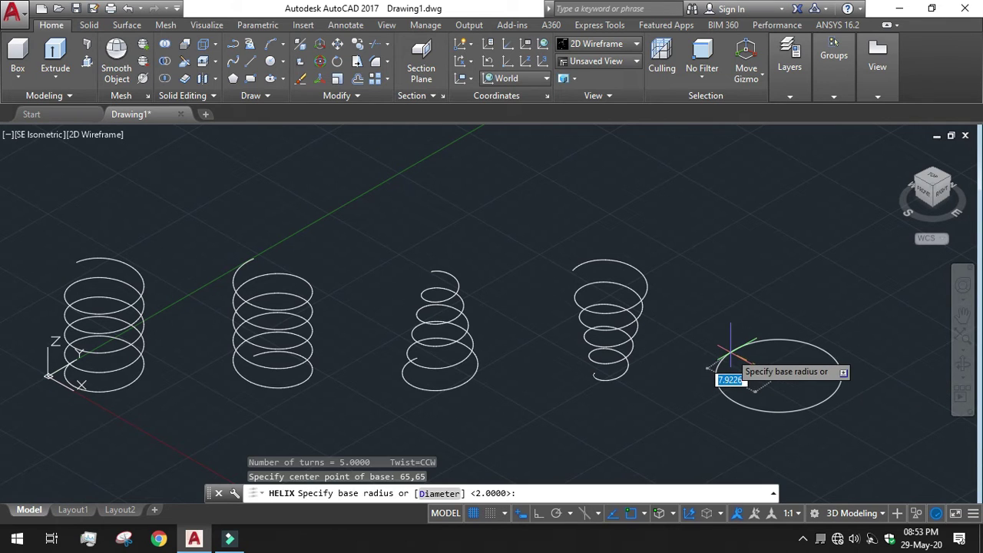
# Give the fifth helix a base radius of 5, a top radius of 2 and a CW twist direction.
pyautogui.write('5')
pyautogui.press('Return')
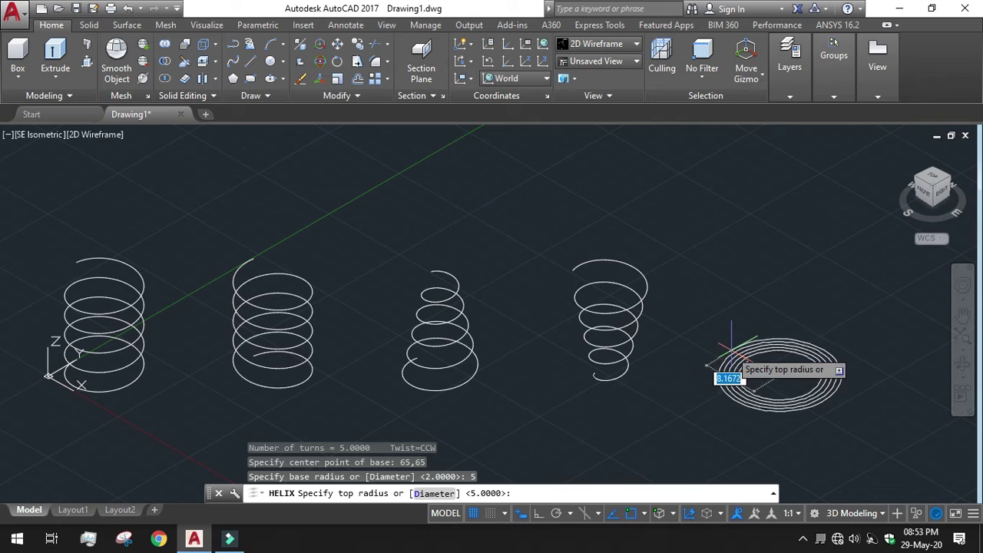
pyautogui.write('2')
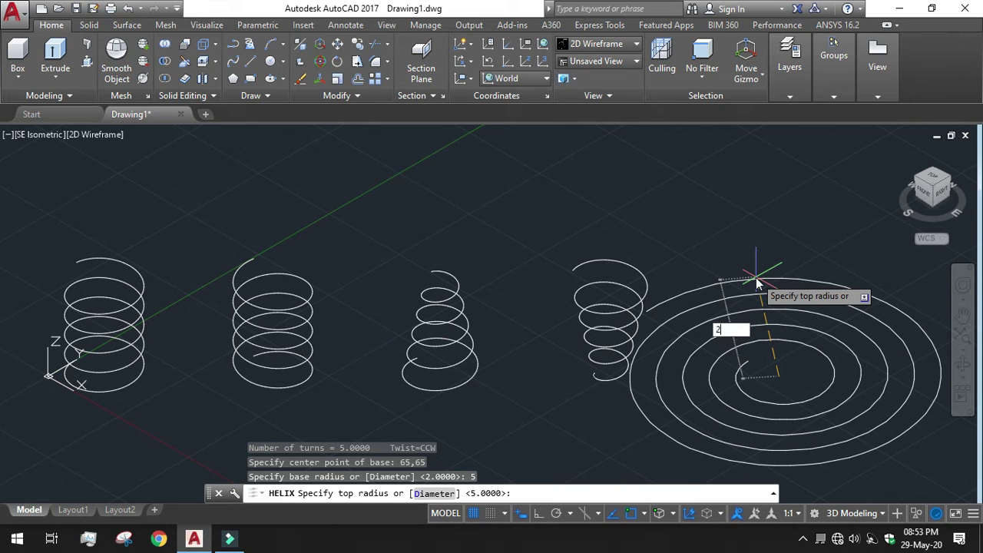
pyautogui.press('Return')
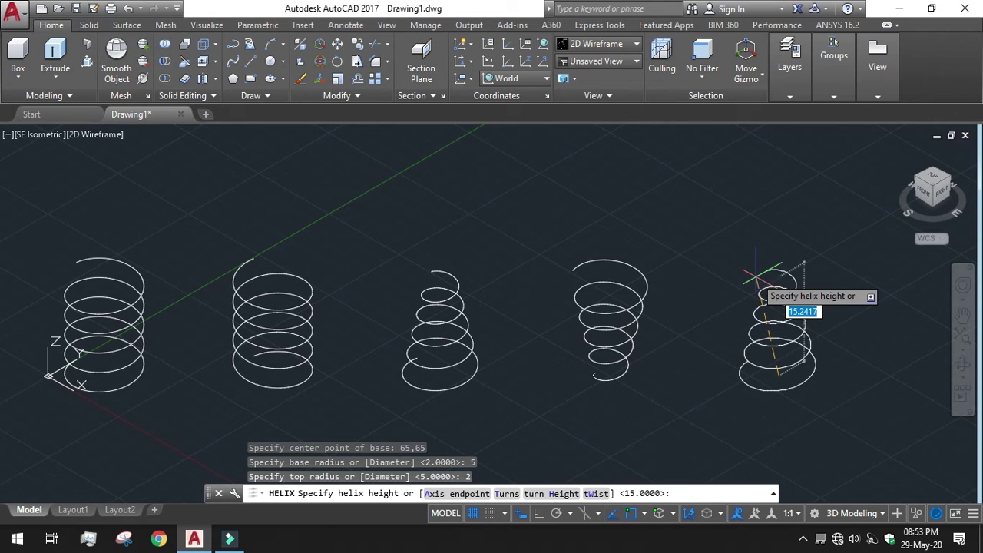
pyautogui.click(597, 493)
pyautogui.click(464, 493)
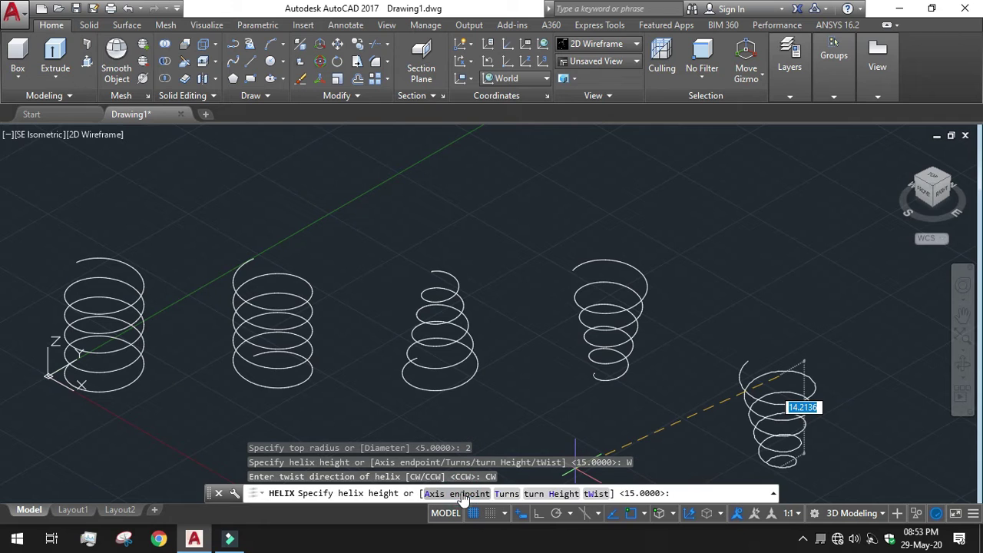
# Give the fifth helix 5 turns and finish it with a height of 15.
pyautogui.click(506, 494)
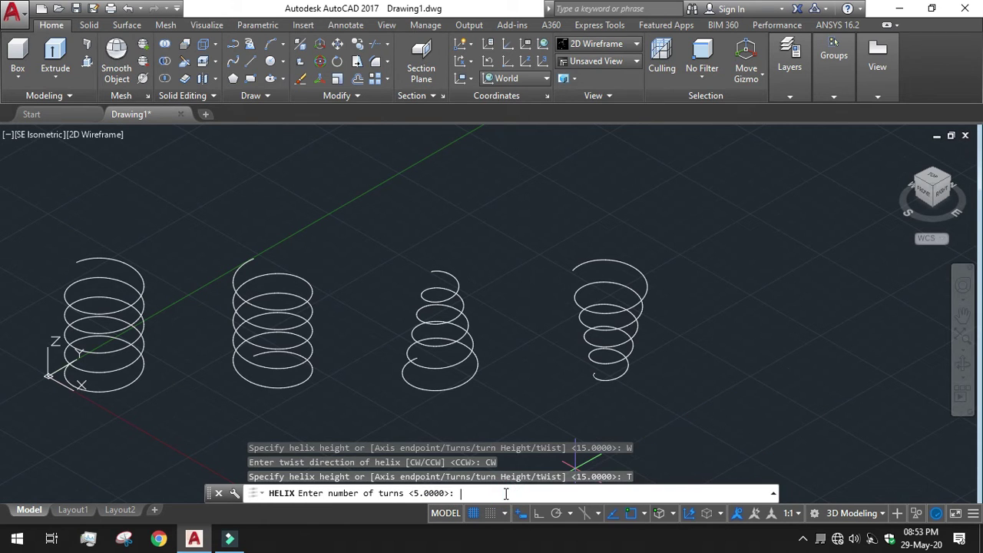
pyautogui.press('Return')
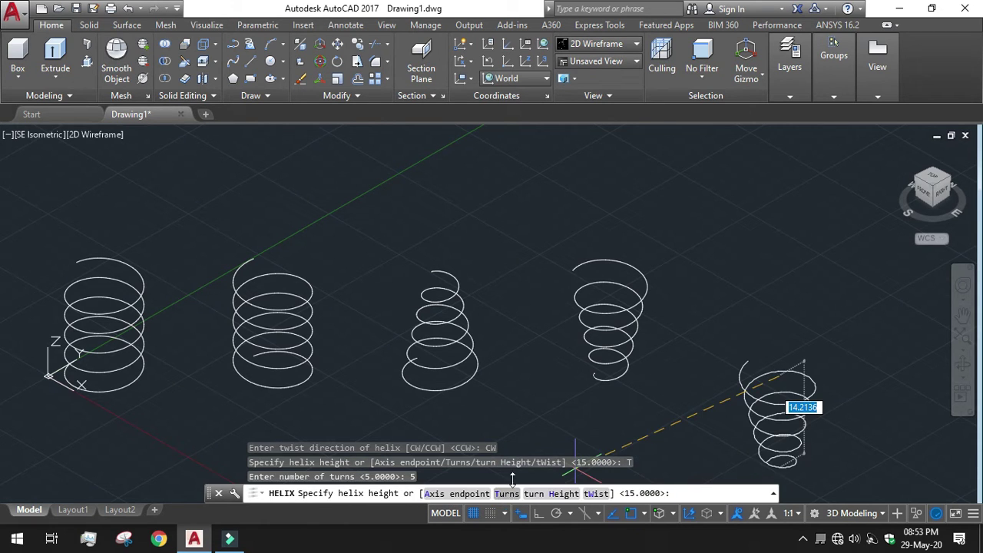
pyautogui.write('15')
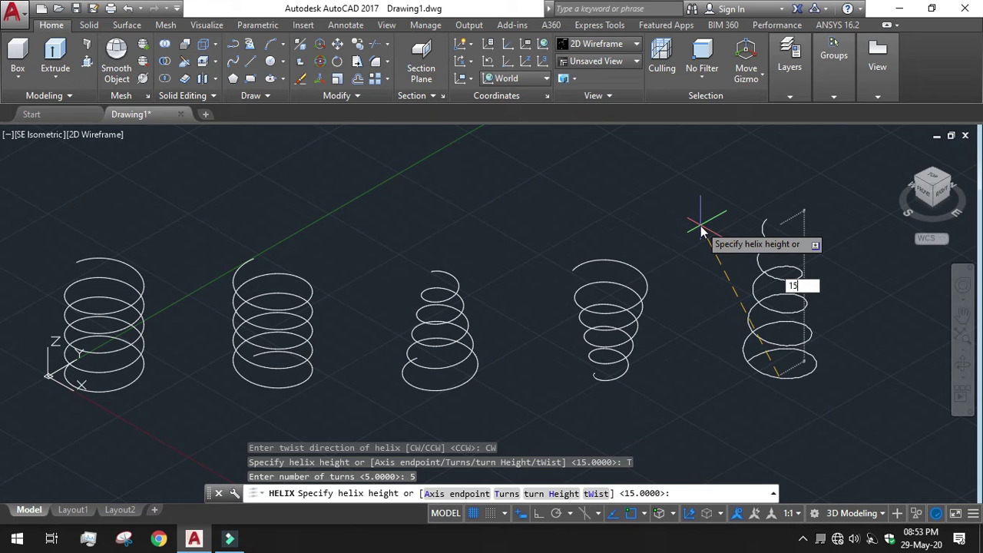
pyautogui.press('Return')
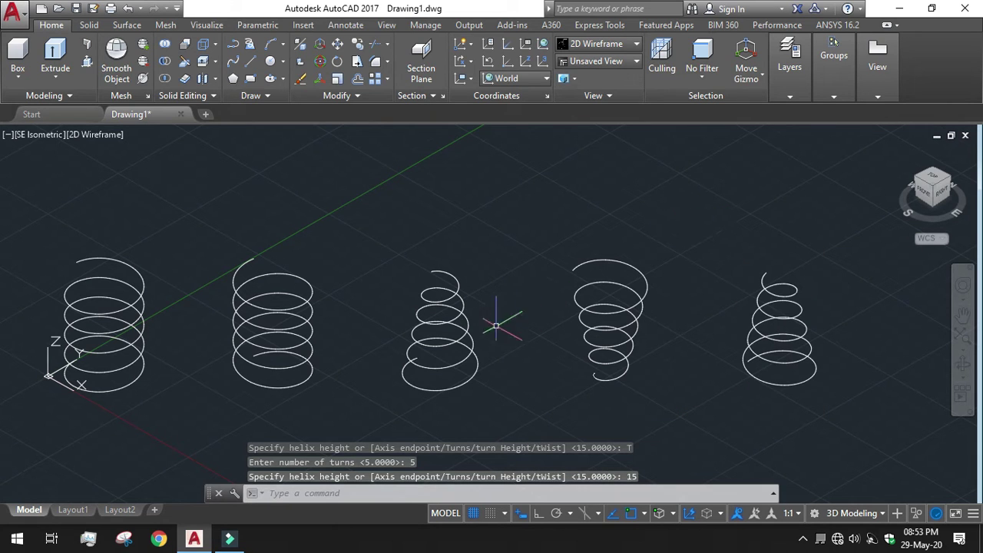
pyautogui.click(435, 364)
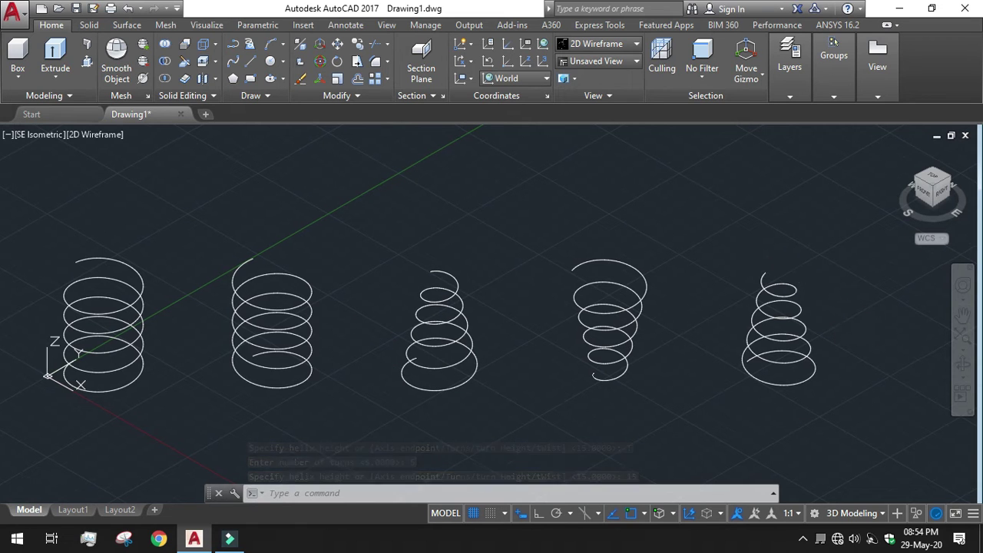
# Start a sixth helix with its base centre at 80,80.
pyautogui.moveTo(848, 330); pyautogui.dragTo(825, 336, button='middle')
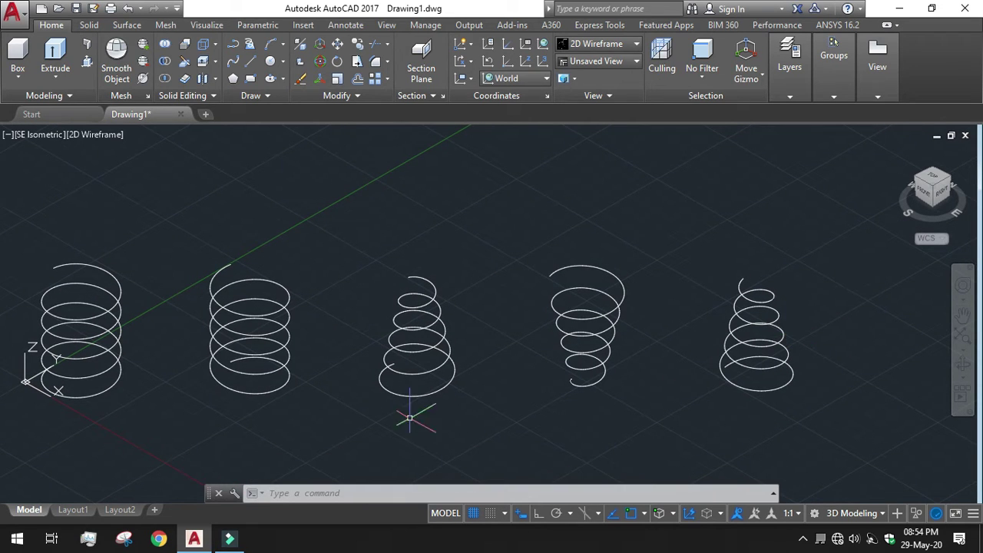
pyautogui.click(230, 96)
pyautogui.click(265, 96)
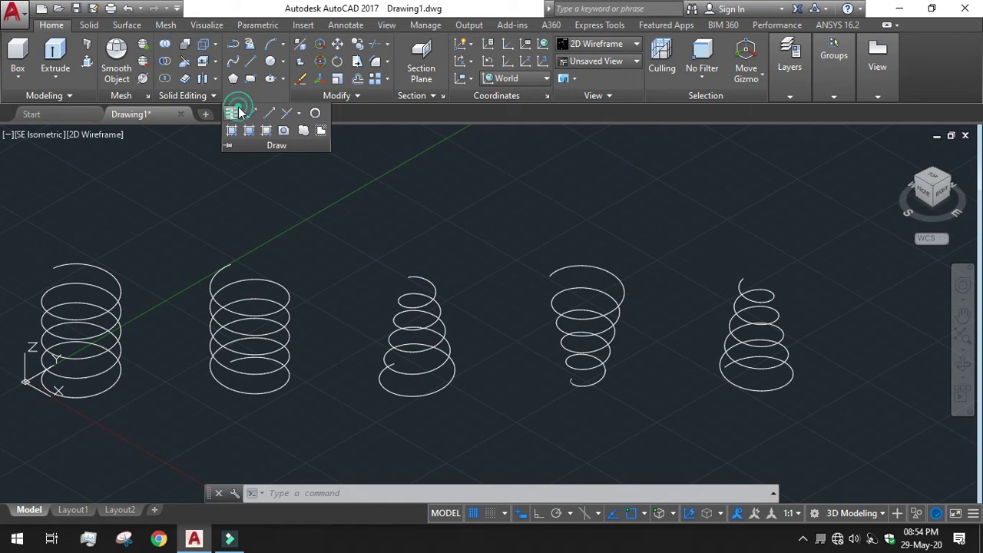
pyautogui.click(235, 113)
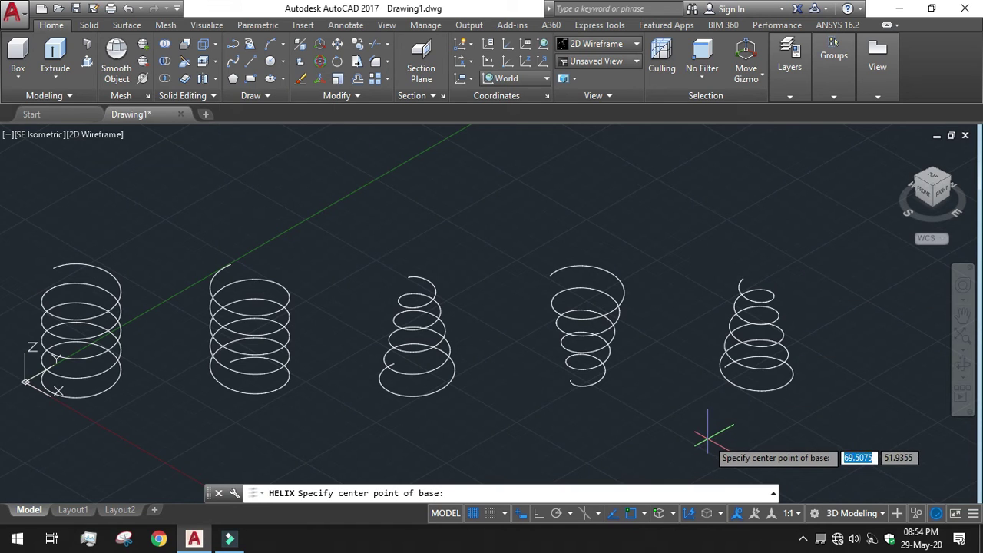
pyautogui.write('80')
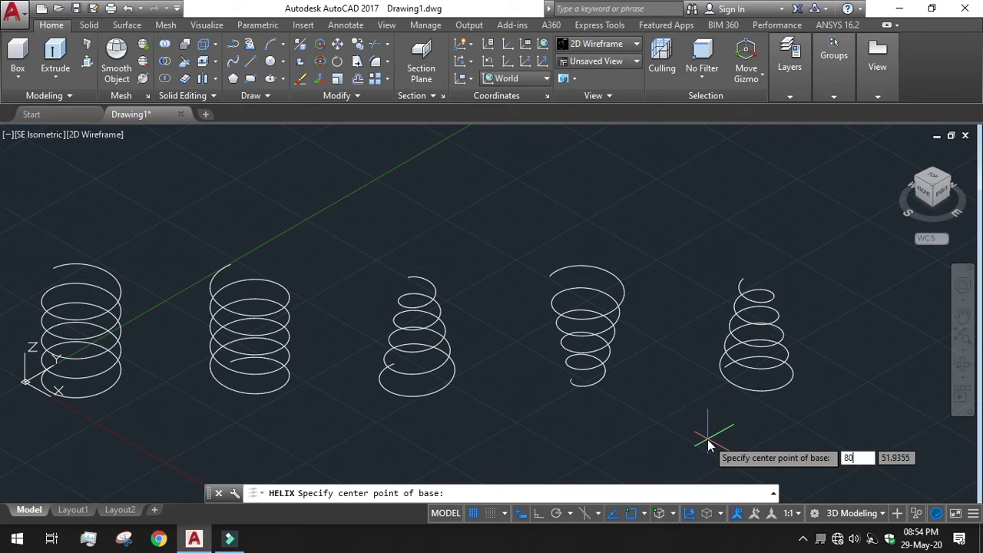
pyautogui.press('Tab')
pyautogui.write('80')
pyautogui.press('Return')
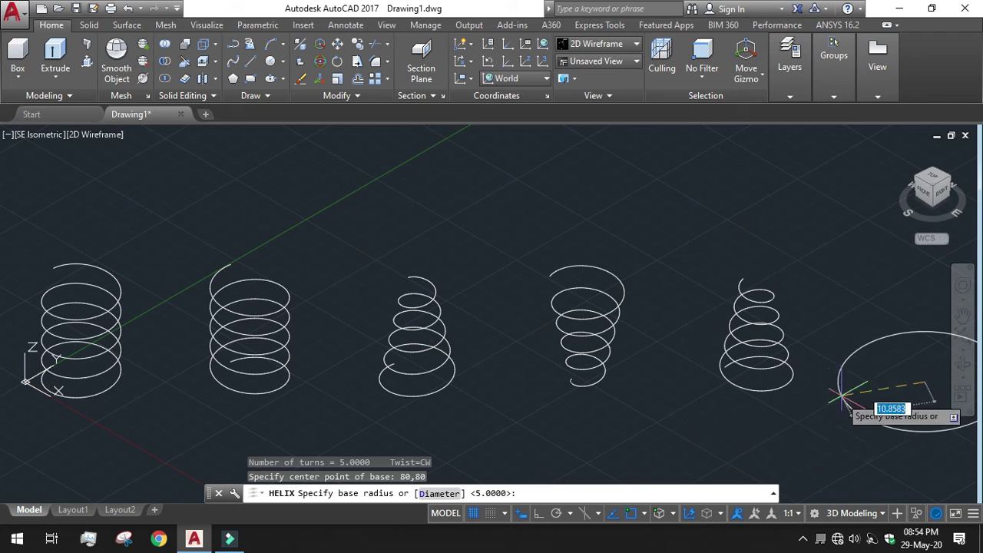
# Give the sixth helix a base radius of 2 and a top radius of 5.
pyautogui.moveTo(840, 373); pyautogui.dragTo(814, 371, button='middle')
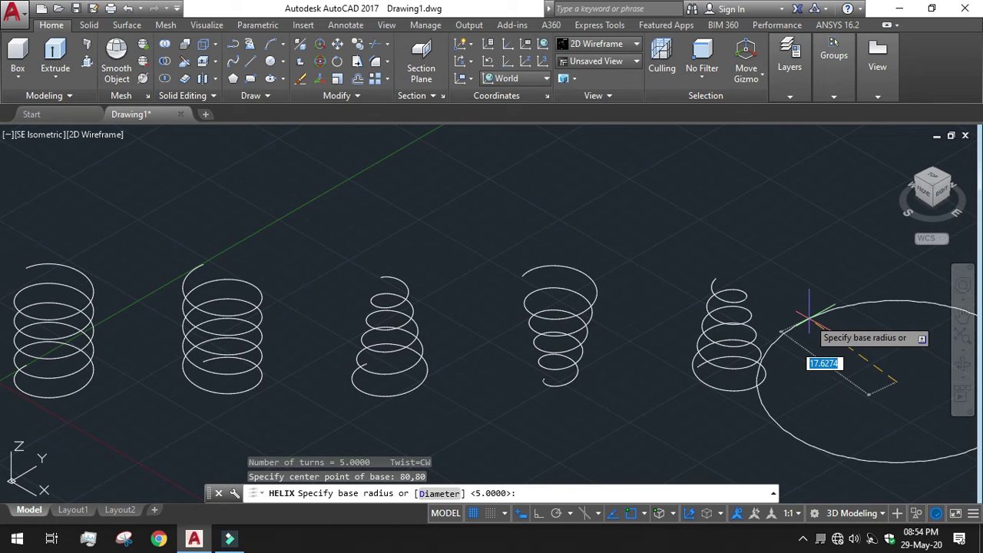
pyautogui.write('2')
pyautogui.press('Return')
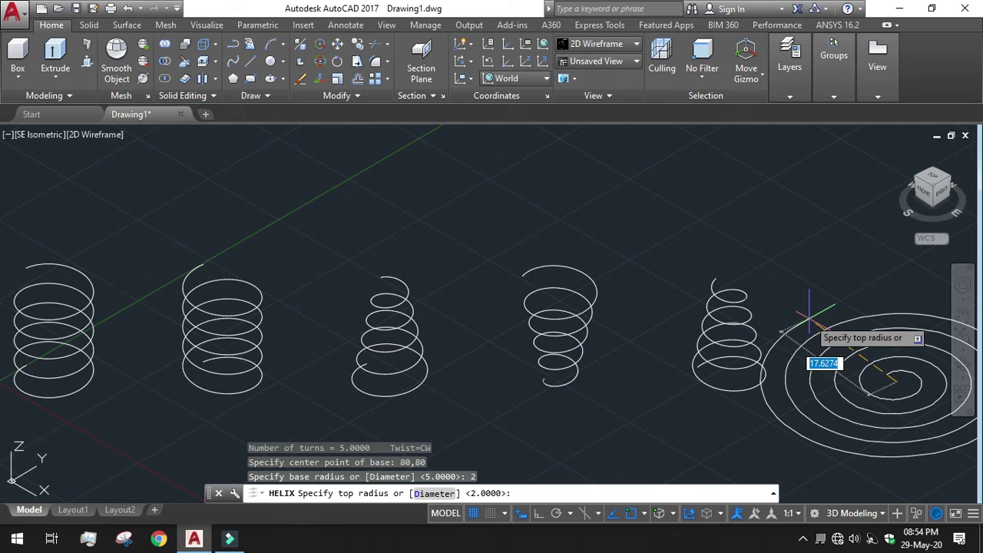
pyautogui.write('5')
pyautogui.press('Return')
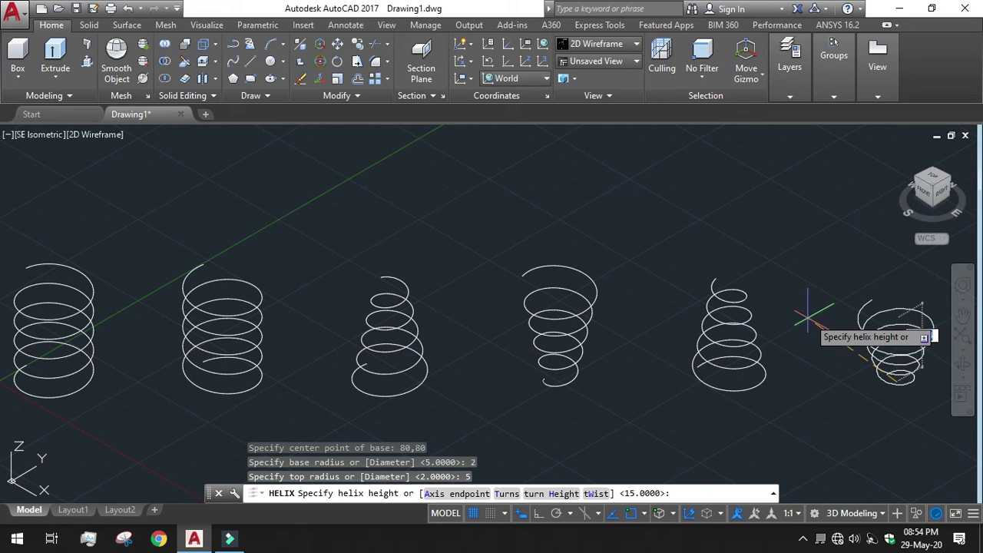
# Set the sixth helix to a CW twist with 5 turns and finish it with a height of 15.
pyautogui.click(593, 494)
pyautogui.click(471, 496)
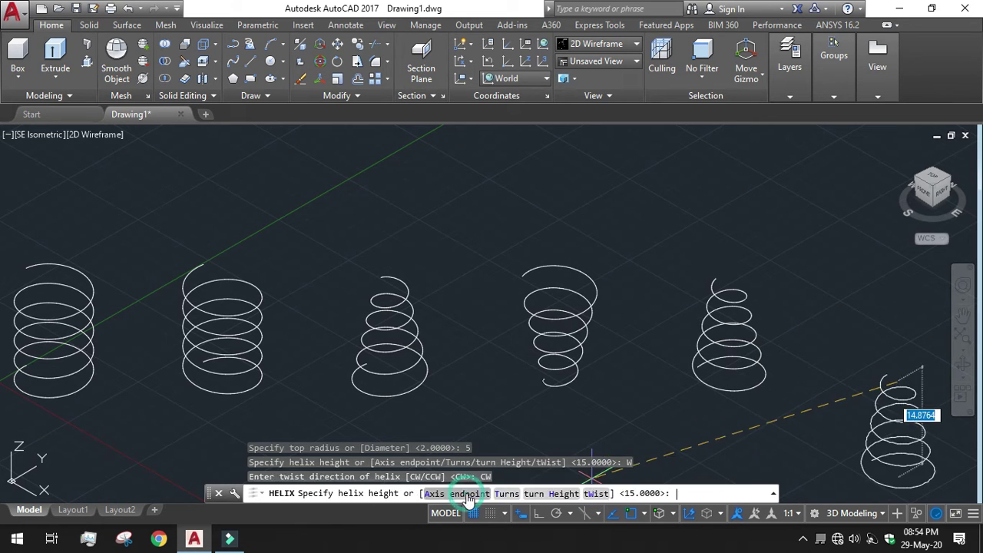
pyautogui.click(507, 494)
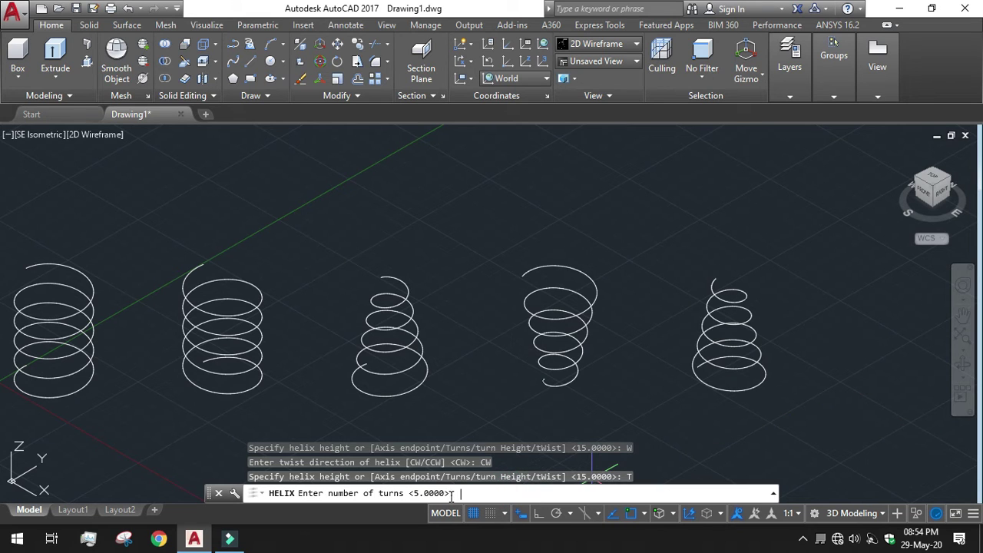
pyautogui.write('5')
pyautogui.press('Return')
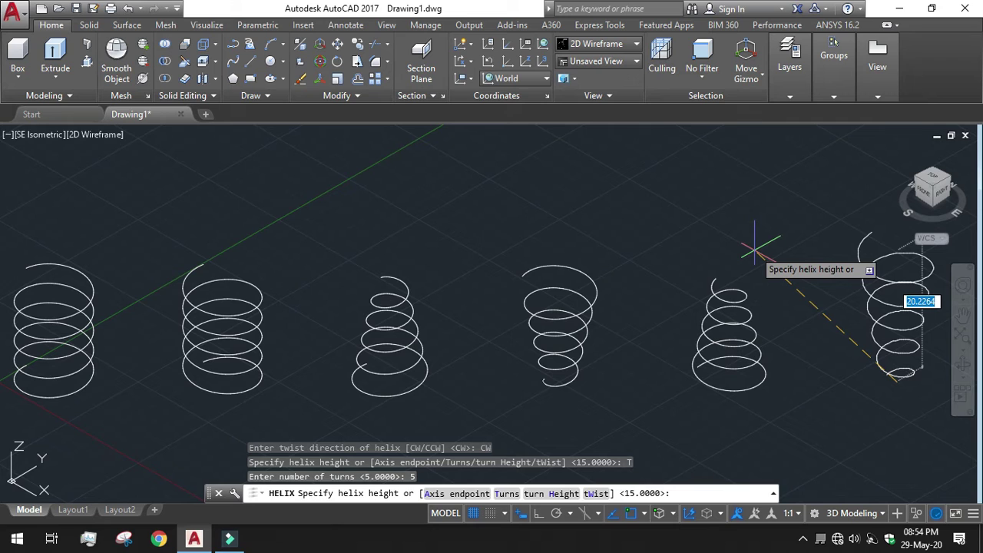
pyautogui.write('15')
pyautogui.press('Return')
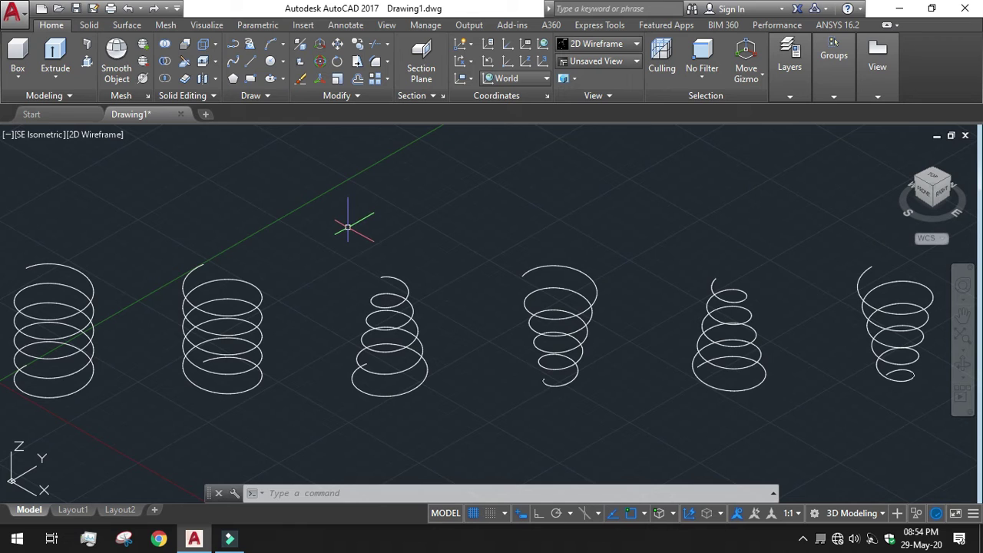
# Select the whole row of helices with a selection window and erase them.
pyautogui.hotkey('ctrl', 'z')
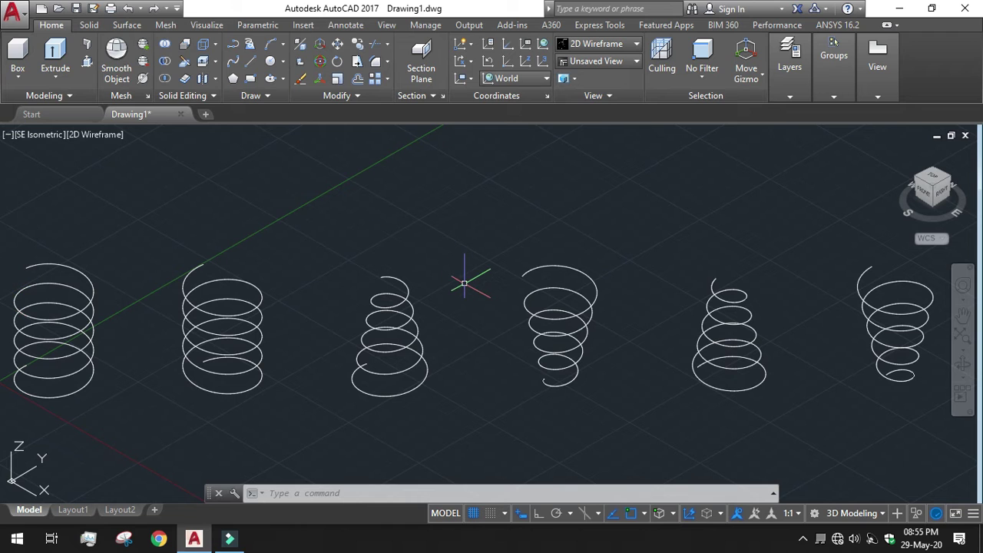
pyautogui.scroll(-2, 465, 283)
pyautogui.click(113, 239)
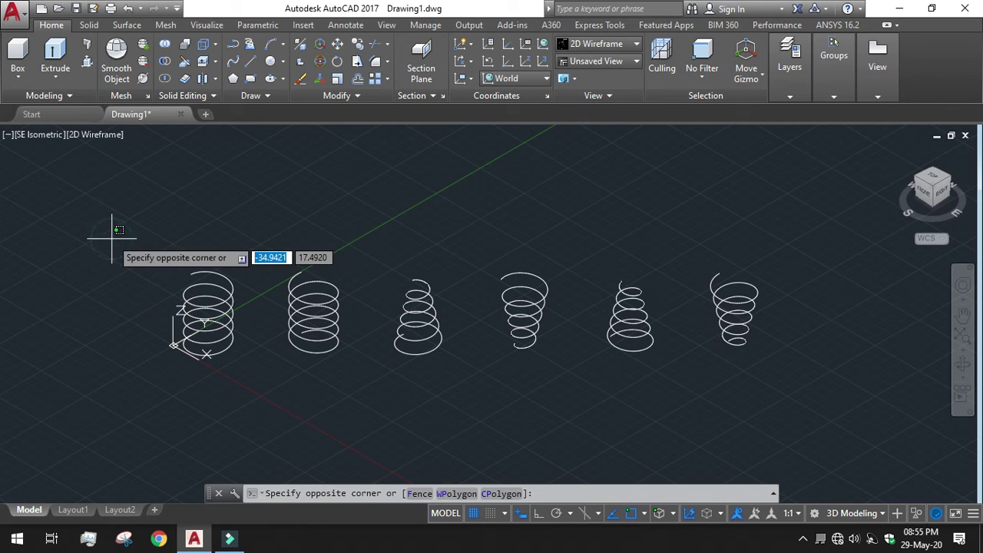
pyautogui.click(849, 406)
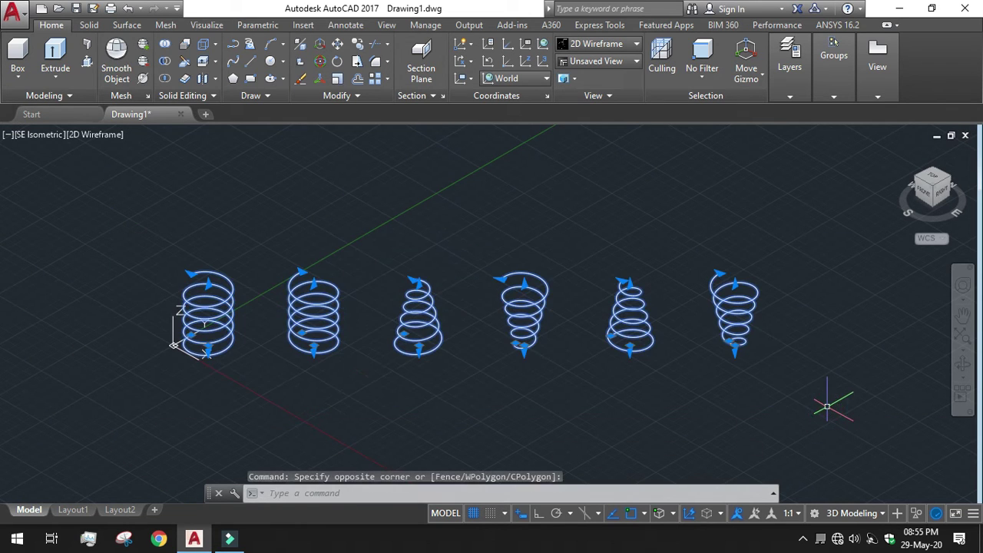
pyautogui.press('Delete')
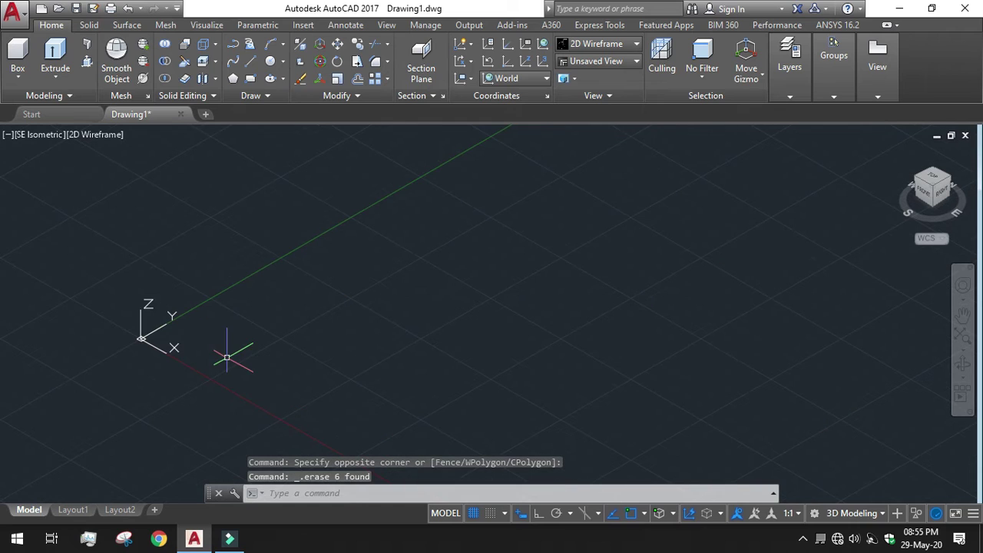
# Start a new helix in the empty drawing with its base centre at 15,15.
pyautogui.click(260, 95)
pyautogui.click(231, 114)
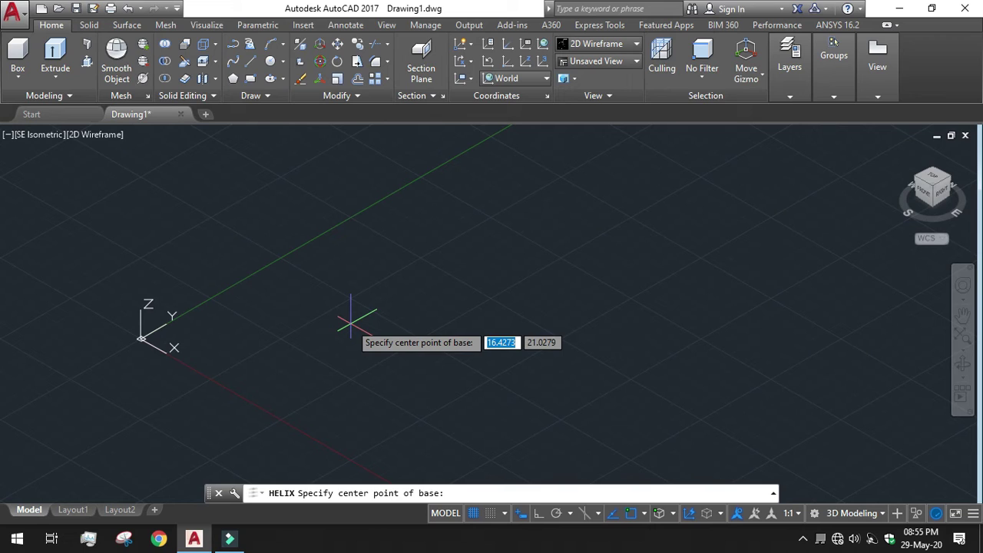
pyautogui.write('15')
pyautogui.press('Tab')
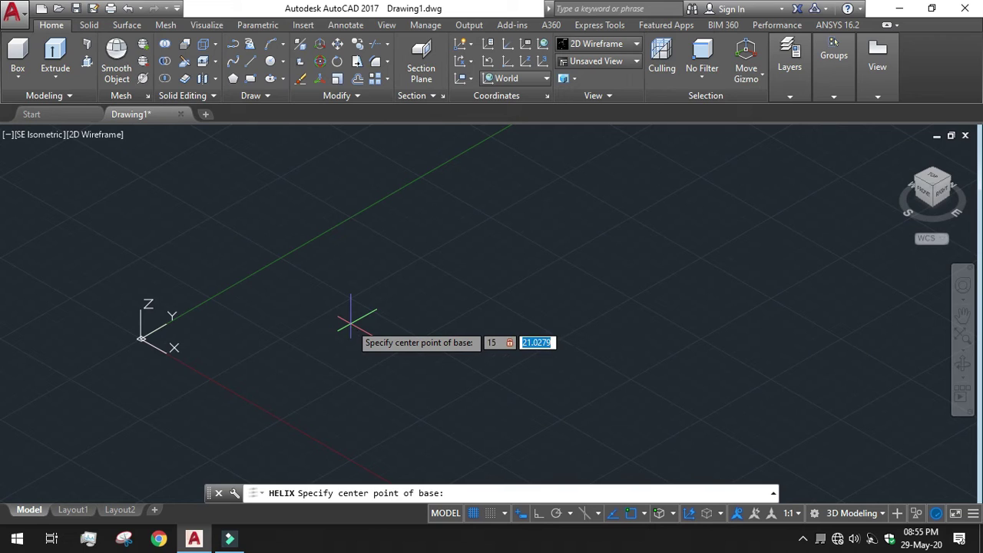
pyautogui.write('15')
pyautogui.press('Return')
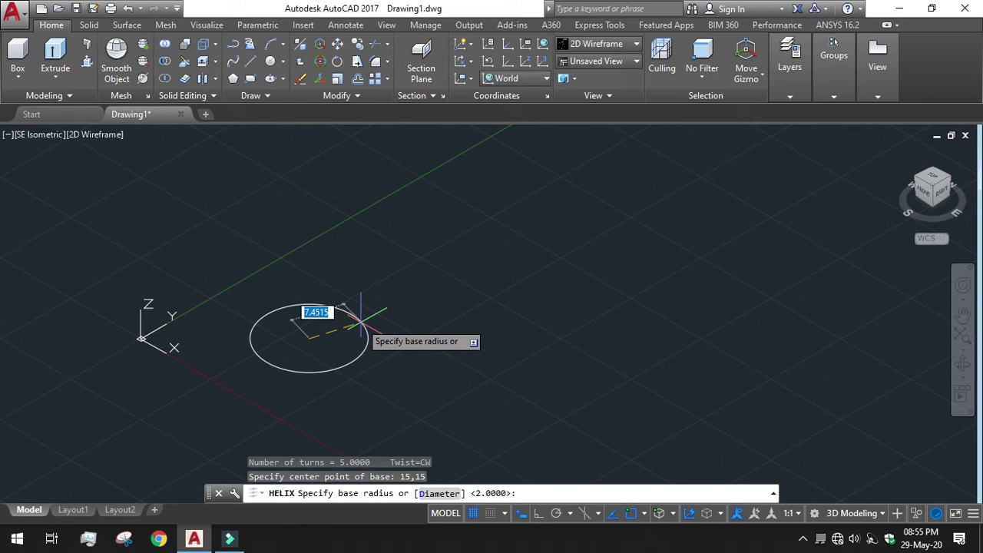
# Give the new helix a base radius of 5 and a top radius of 5.
pyautogui.write('5')
pyautogui.press('Return')
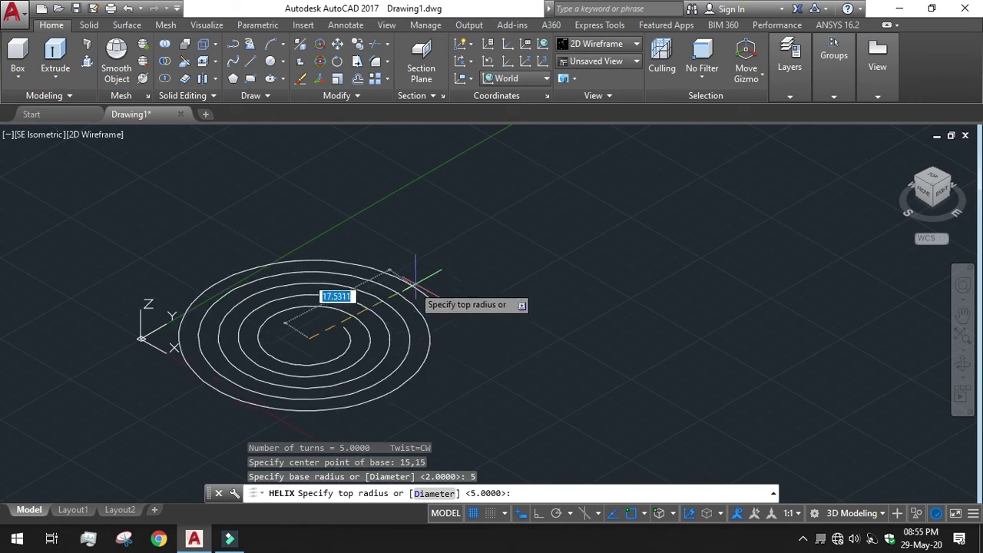
pyautogui.write('5')
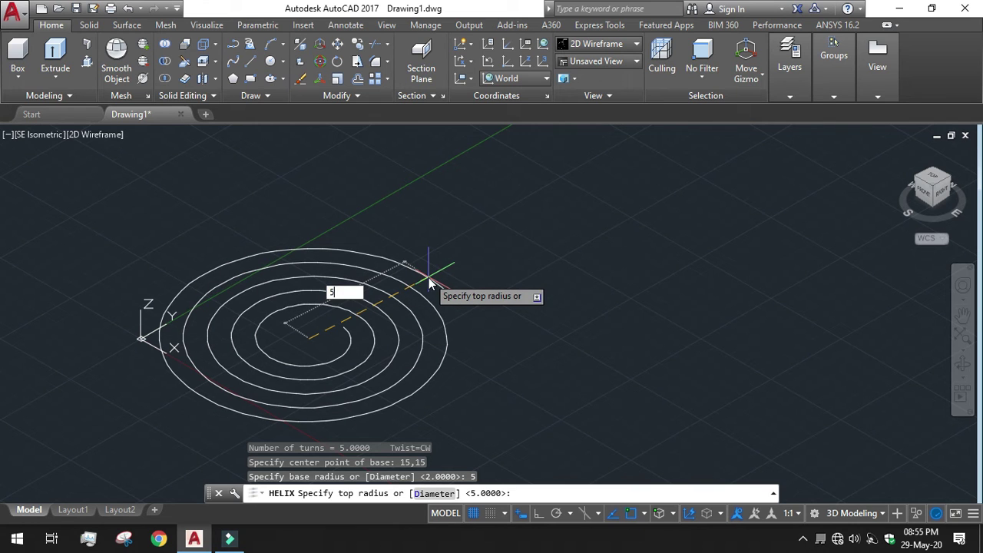
pyautogui.press('Return')
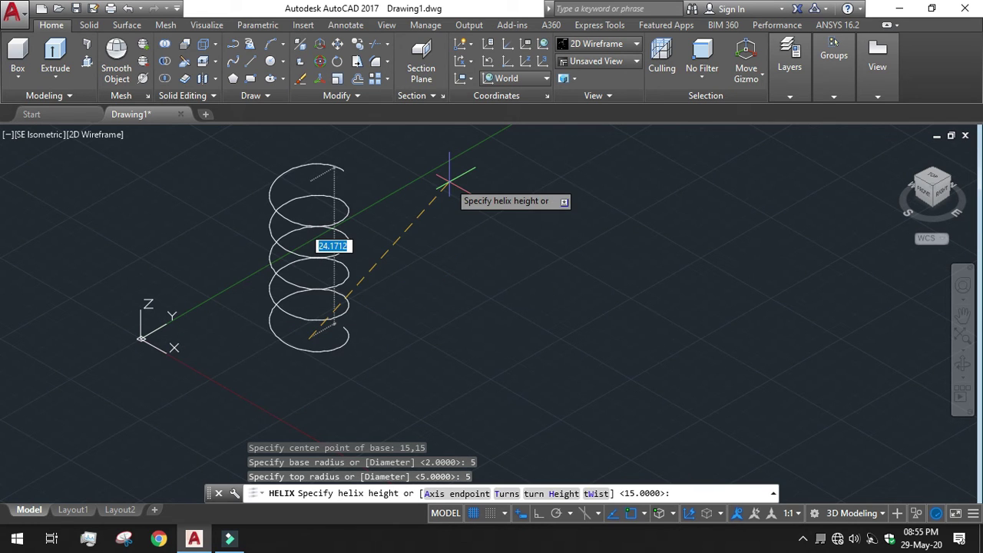
# Set the helix's turn height to 4 and its number of turns to 8, completing the helix.
pyautogui.click(557, 495)
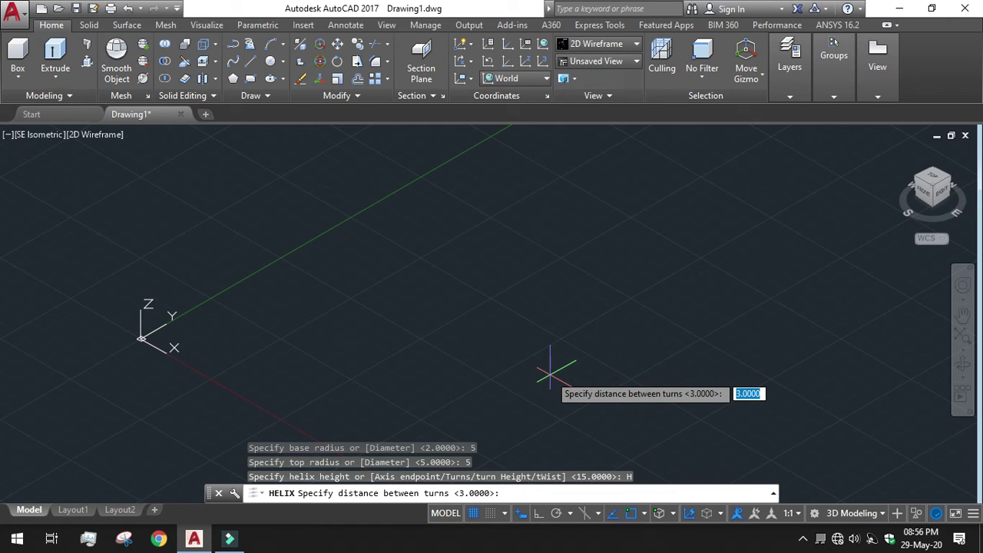
pyautogui.write('4')
pyautogui.press('Return')
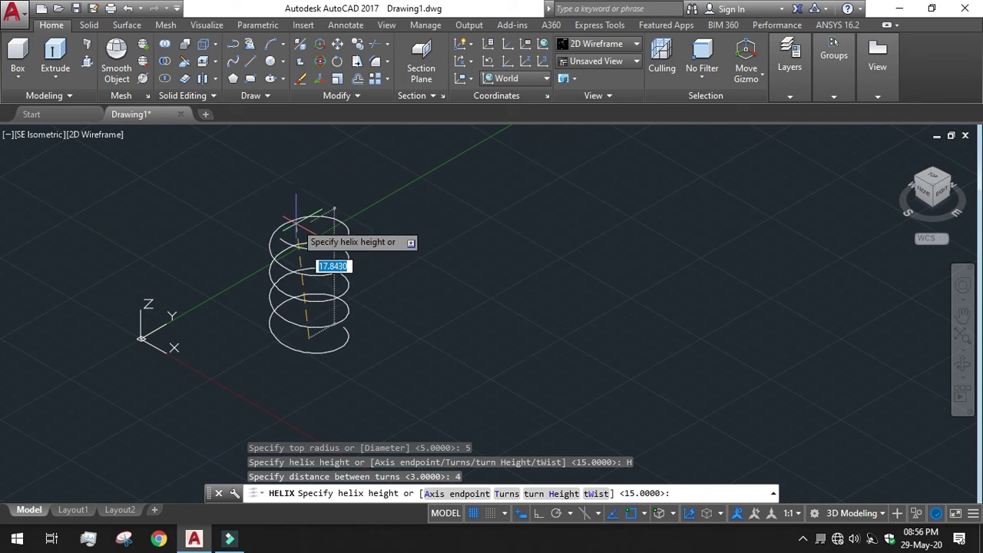
pyautogui.click(500, 493)
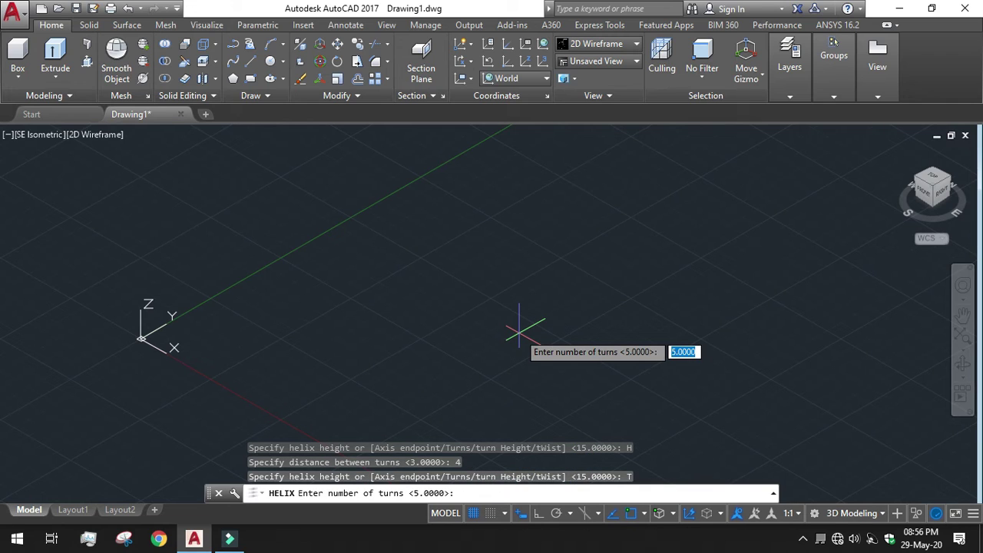
pyautogui.write('8')
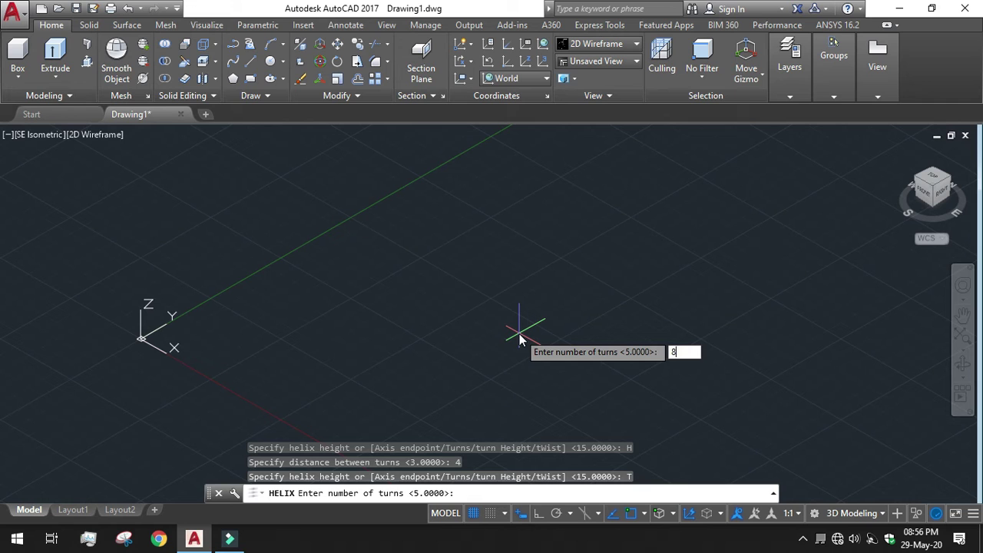
pyautogui.press('Return')
pyautogui.moveTo(189, 419); pyautogui.dragTo(176, 297, button='middle')
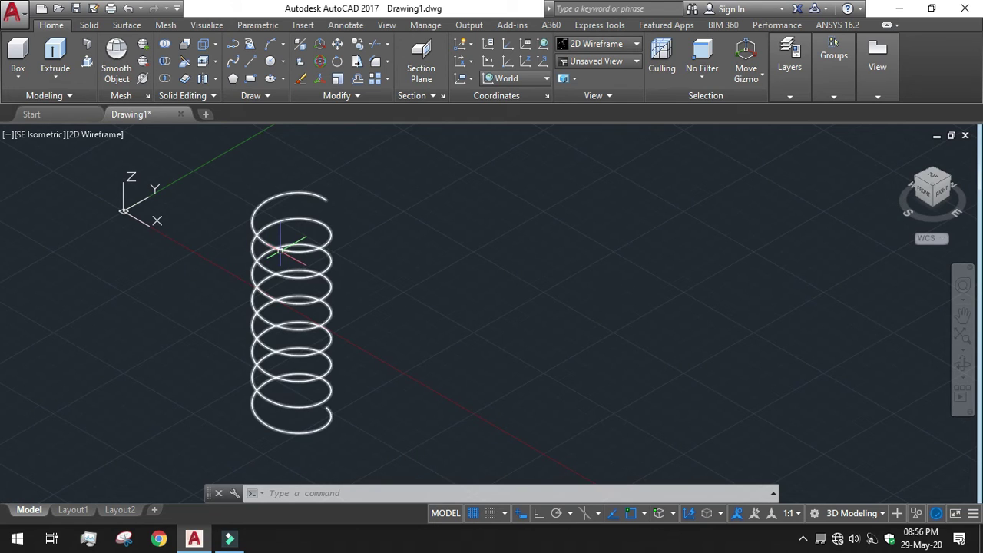
# Erase the 8-turn helix from the drawing.
pyautogui.click(281, 248)
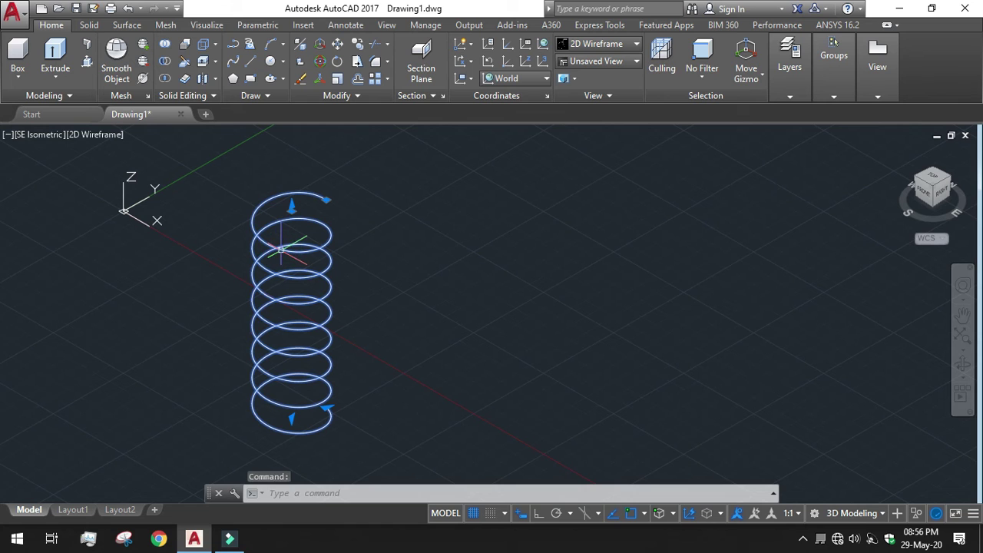
pyautogui.press('Delete')
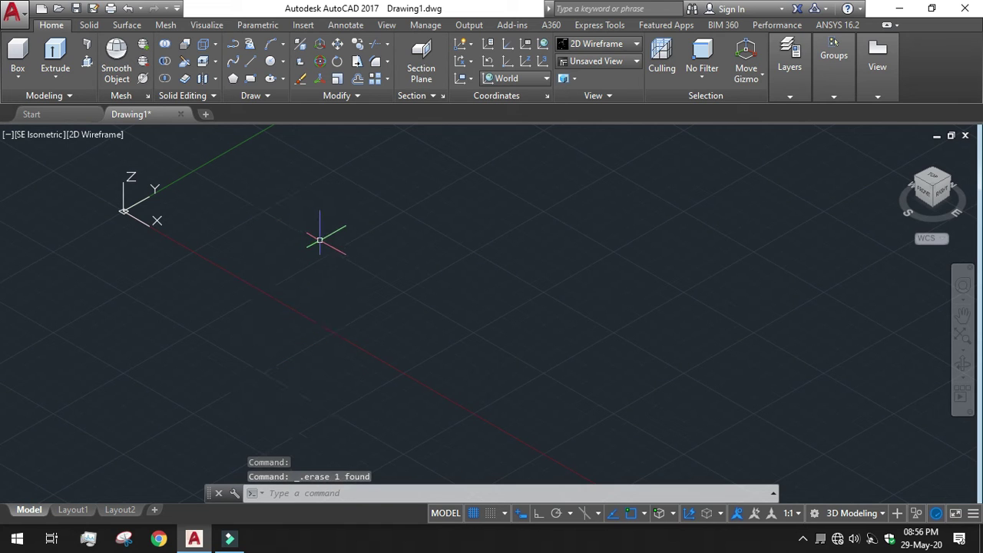
pyautogui.moveTo(319, 238); pyautogui.dragTo(262, 380, button='middle')
pyautogui.scroll(2, 265, 376)
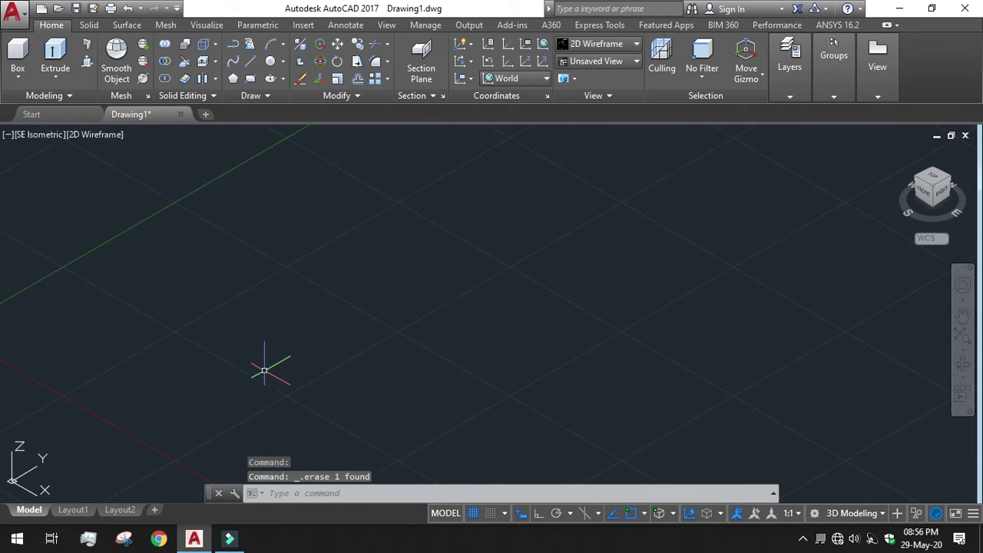
# Start another helix in the empty drawing with its base centre at 5,5.
pyautogui.scroll(-2, 265, 371)
pyautogui.moveTo(410, 351); pyautogui.dragTo(389, 332, button='middle')
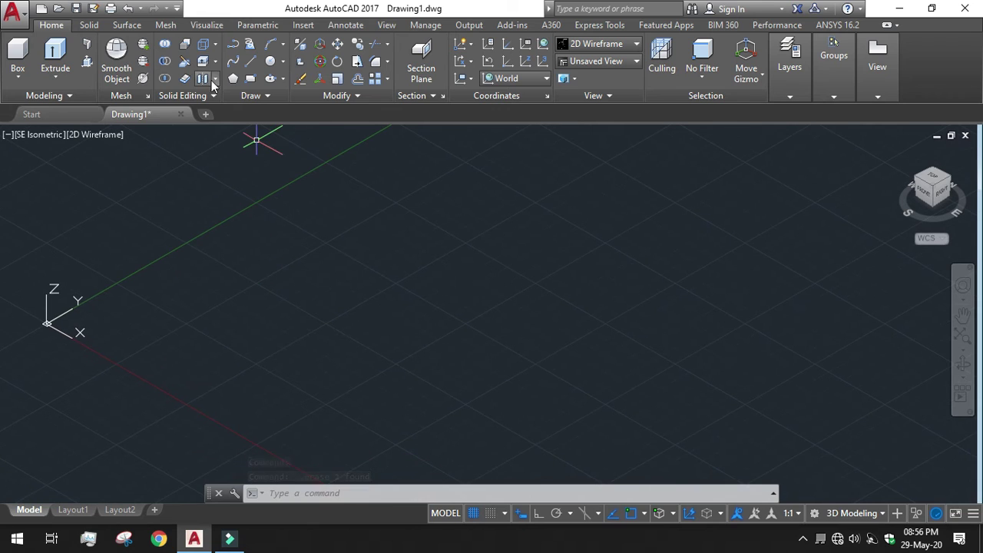
pyautogui.click(249, 97)
pyautogui.click(231, 112)
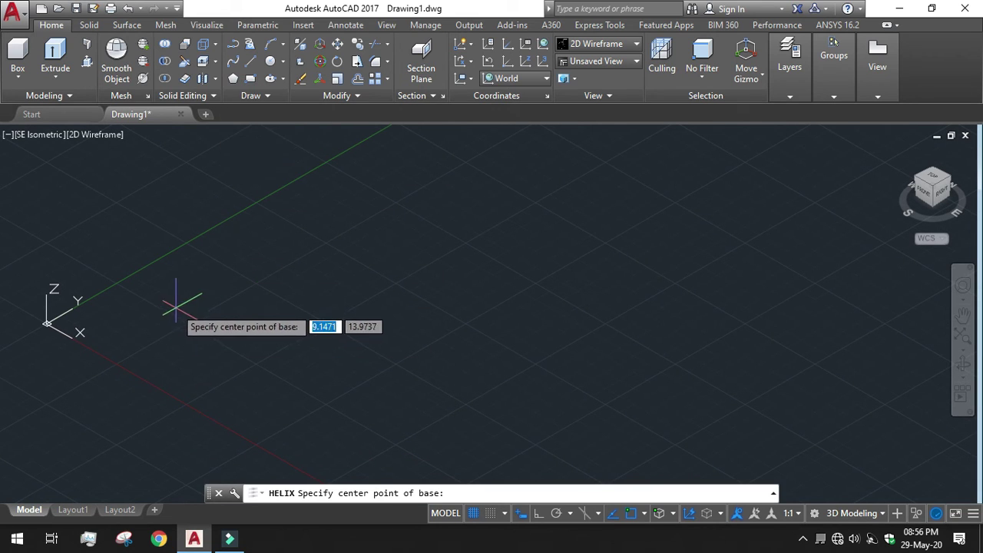
pyautogui.write('5')
pyautogui.press('Tab')
pyautogui.write('5')
pyautogui.press('Return')
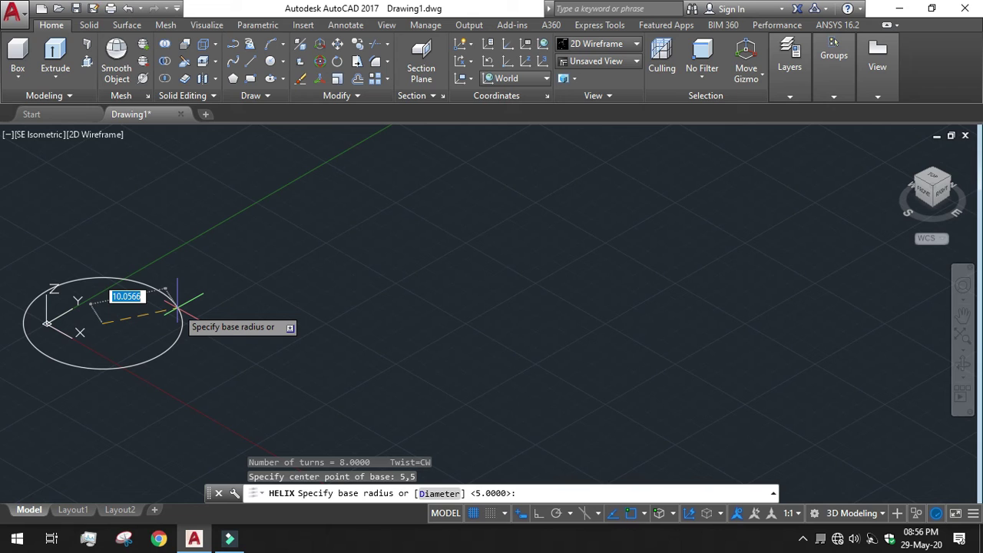
# Give the helix at 5,5 a base radius of 5 and a top radius of 5.
pyautogui.write('5')
pyautogui.press('Return')
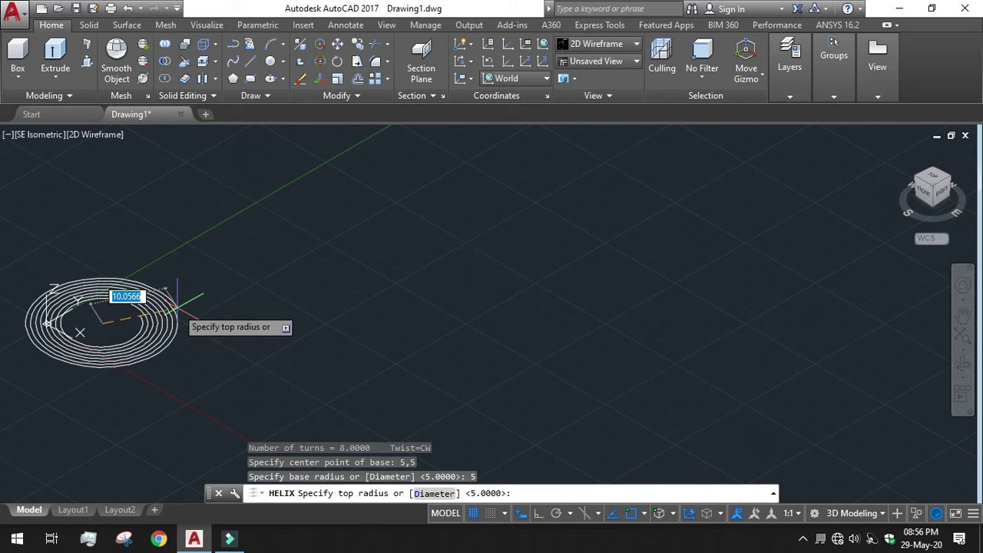
pyautogui.write('5')
pyautogui.press('Return')
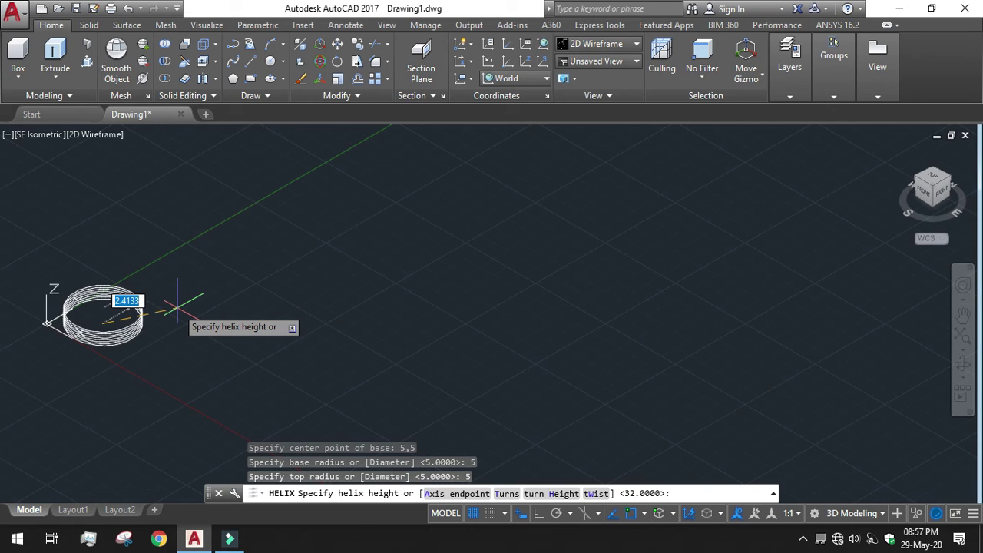
# Complete the helix by its axis endpoint, placed at a distance of 50 and an angle of 60 degrees.
pyautogui.click(462, 496)
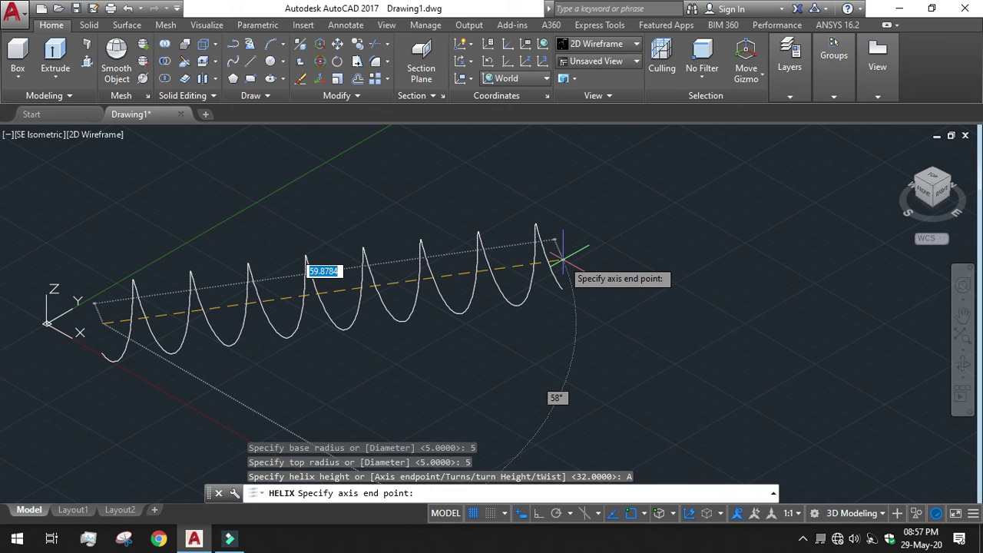
pyautogui.write('50')
pyautogui.press('Tab')
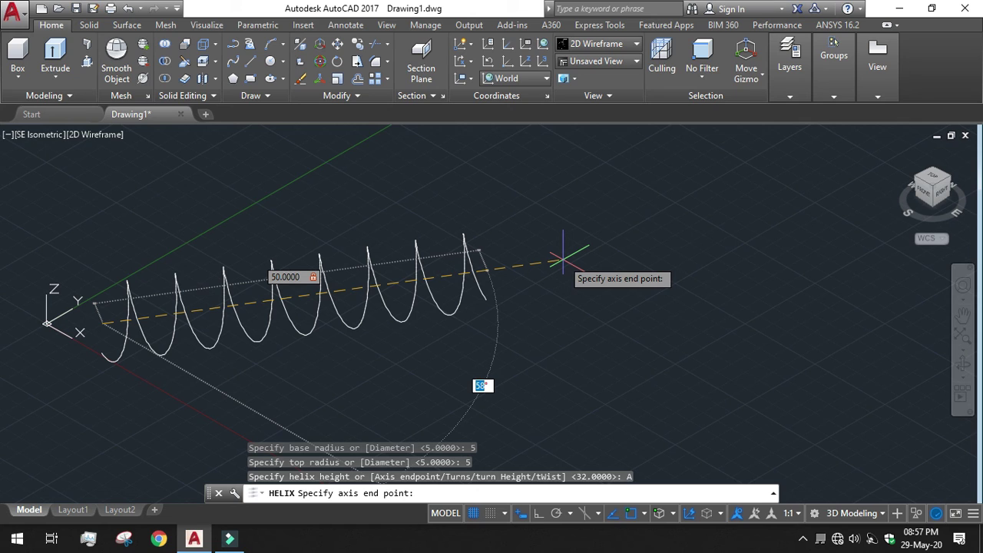
pyautogui.write('60')
pyautogui.press('Return')
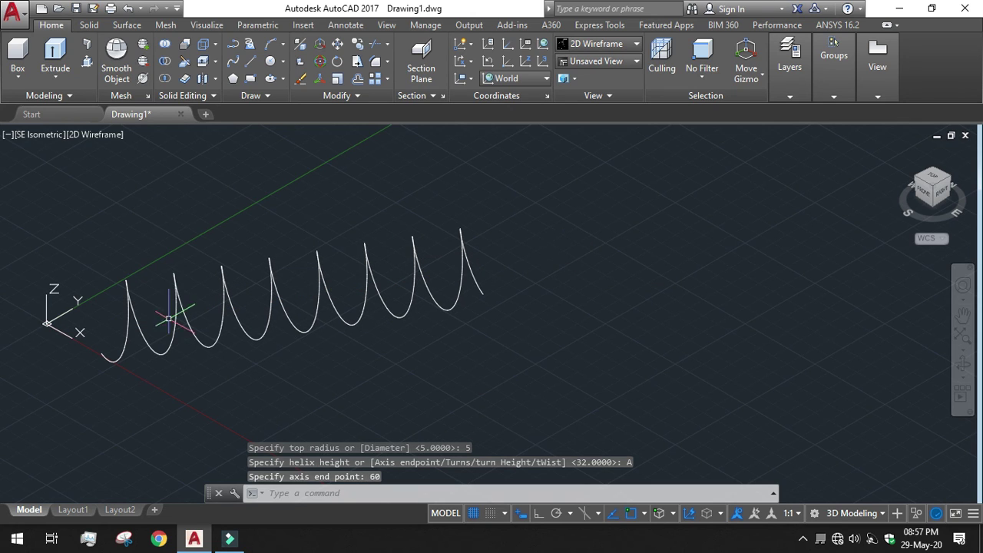